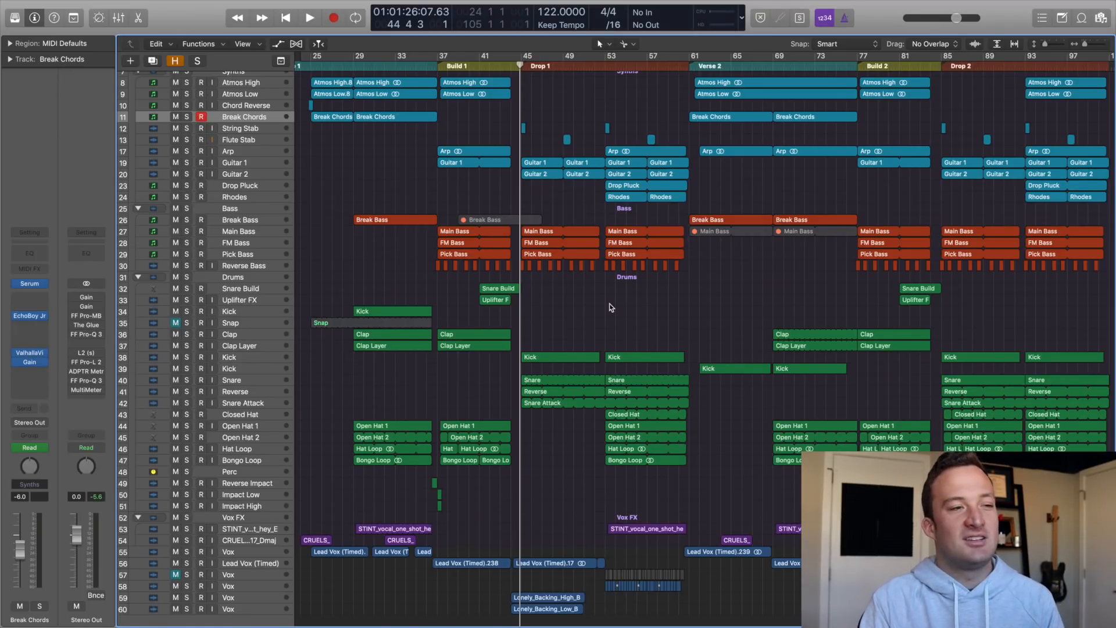
- Solo the Main Bass, FM Bass, Pick Bass and Reverse Bass tracks and play them into Drop 1
{"action": "left_click_drag", "start_coordinate": [622, 304], "coordinate": [496, 210]}
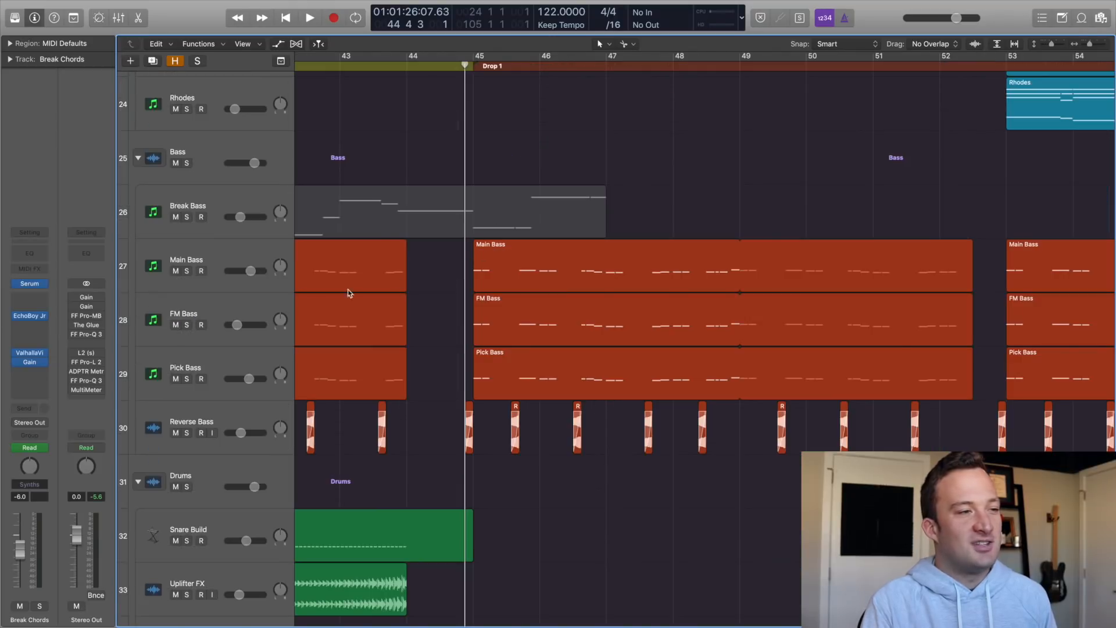
{"action": "left_click", "coordinate": [188, 271]}
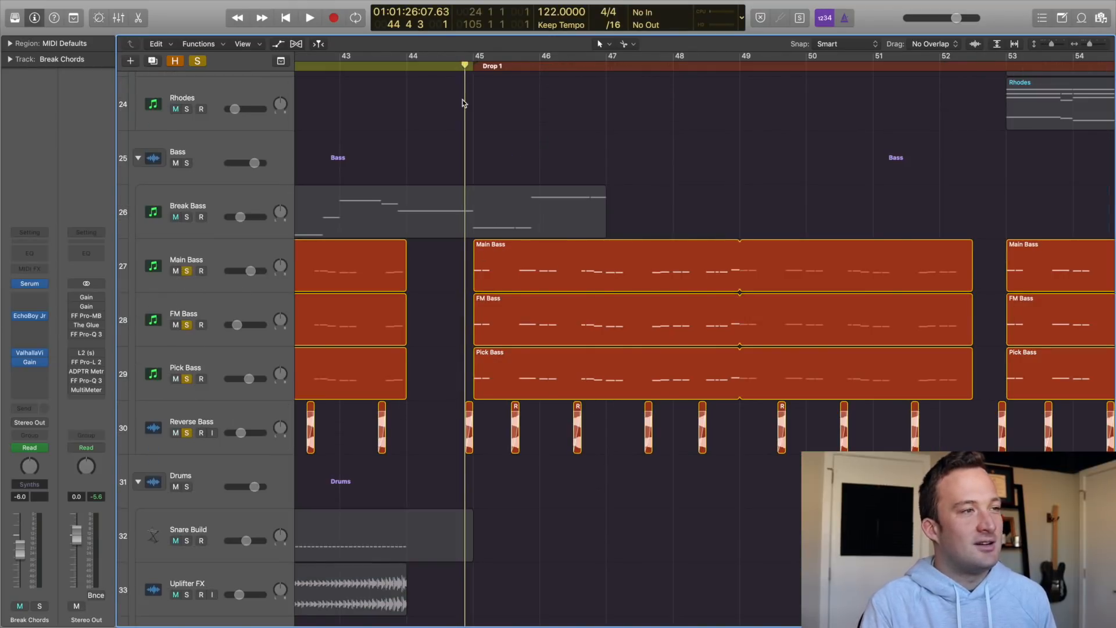
{"action": "key", "text": "space"}
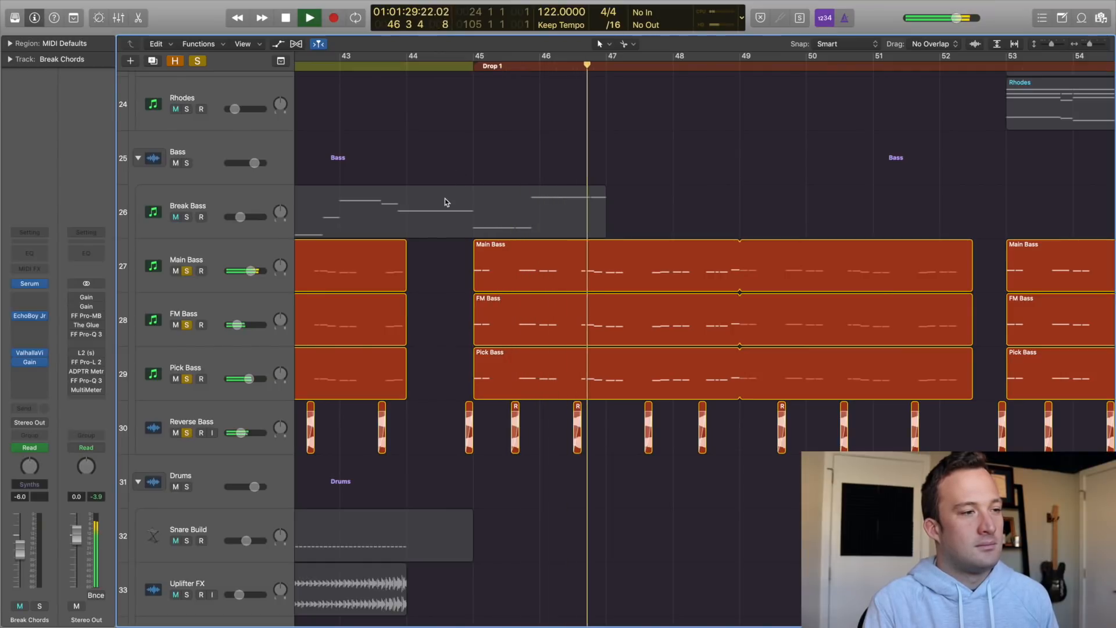
{"action": "key", "text": "space"}
- Go through the channel strips of the soloed bass tracks and bypass the FF Pro-C 2 compressor on the Bass Bus
{"action": "left_click", "coordinate": [192, 314]}
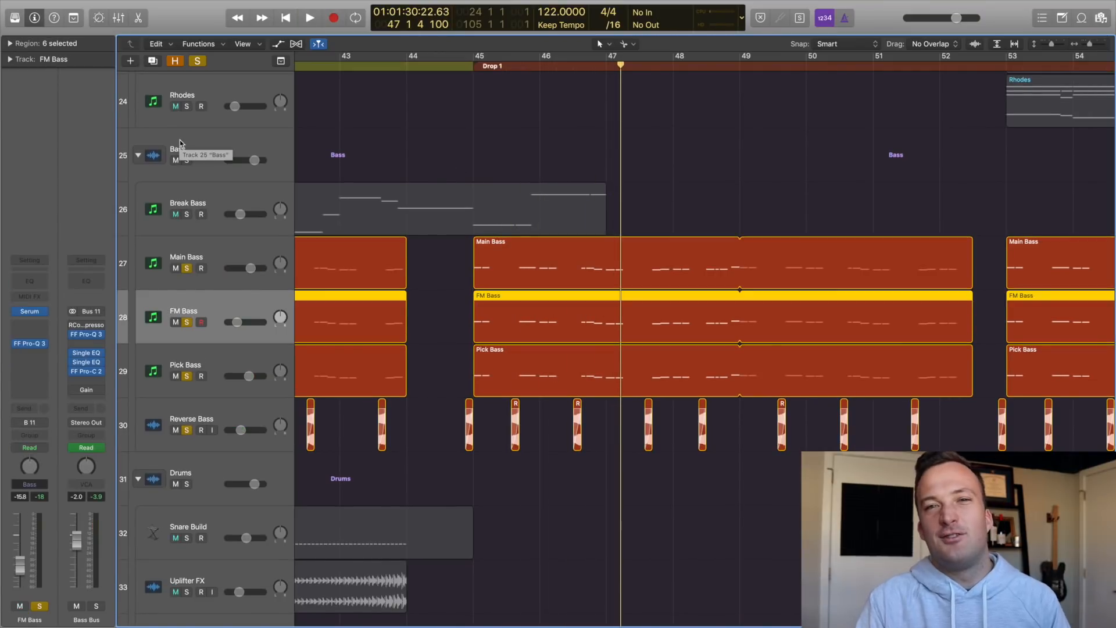
{"action": "left_click", "coordinate": [29, 344]}
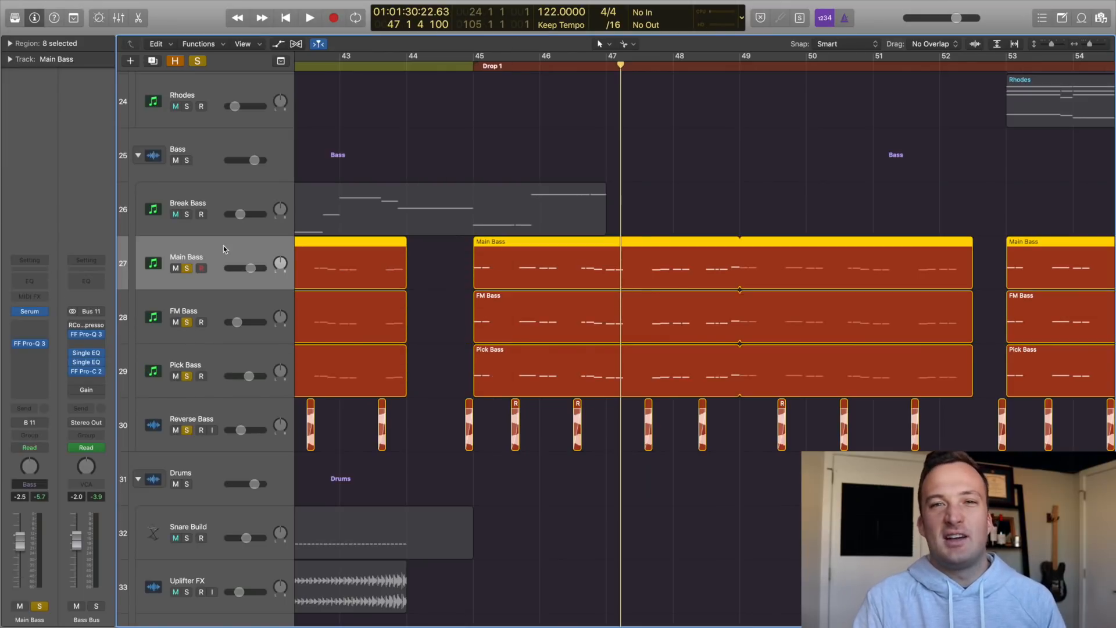
{"action": "left_click", "coordinate": [180, 417]}
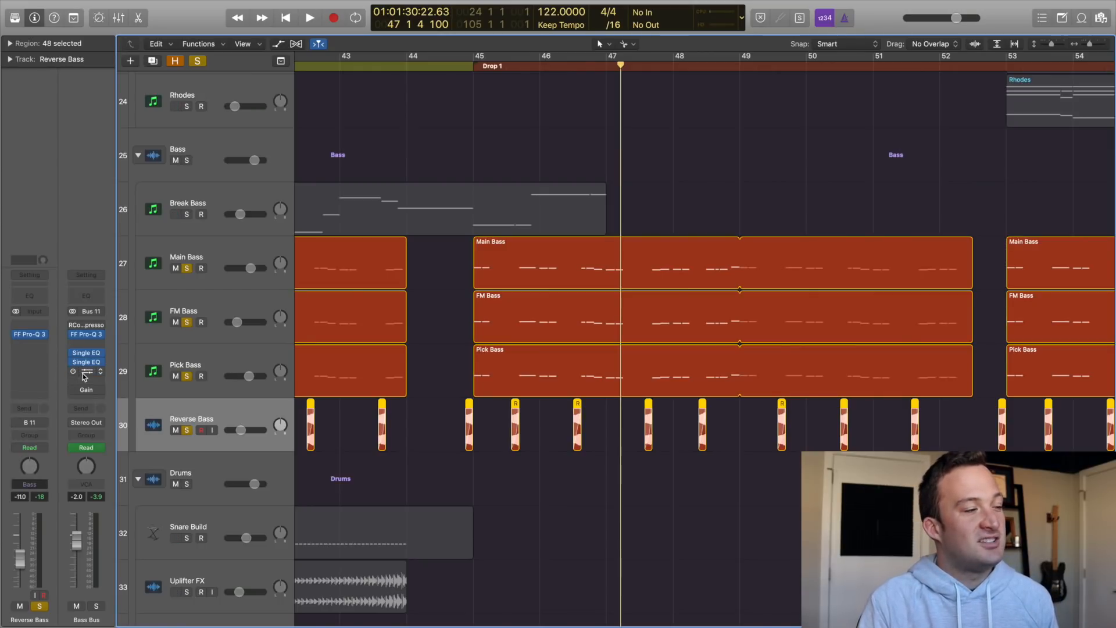
{"action": "left_click", "coordinate": [86, 372]}
{"action": "left_click", "coordinate": [18, 17]}
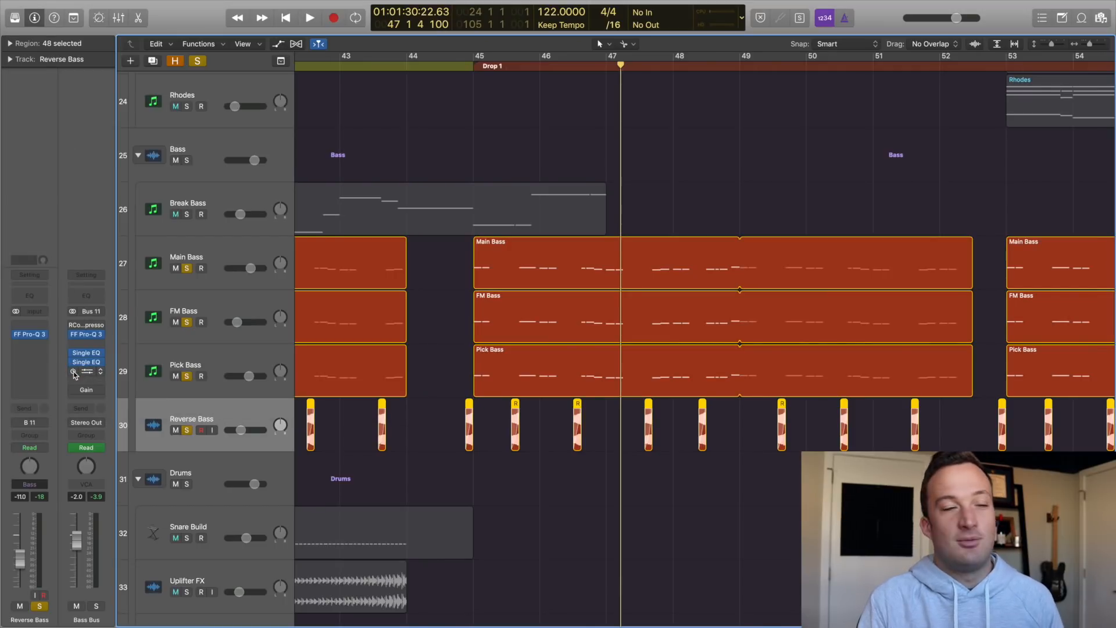
{"action": "left_click", "coordinate": [157, 262]}
{"action": "key", "text": "Down"}
{"action": "key", "text": "Down"}
{"action": "left_click", "coordinate": [160, 261]}
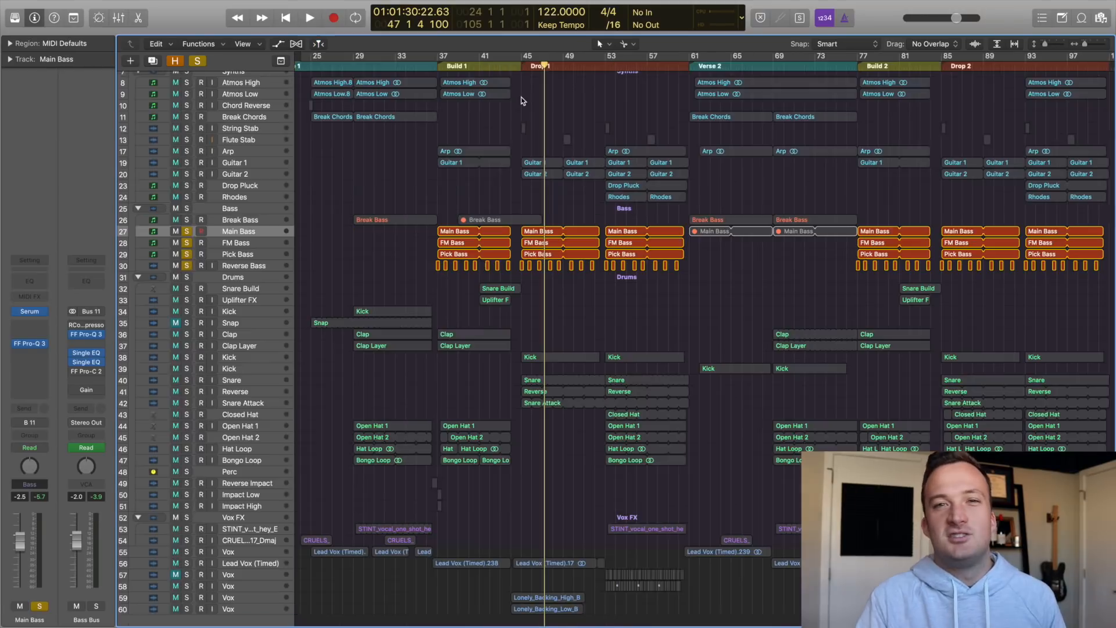
- Enable the cycle range over bars 24 to 105 and bounce the soloed basses offline as a 24-bit, 44100 PCM Wave file
{"action": "left_click", "coordinate": [517, 57]}
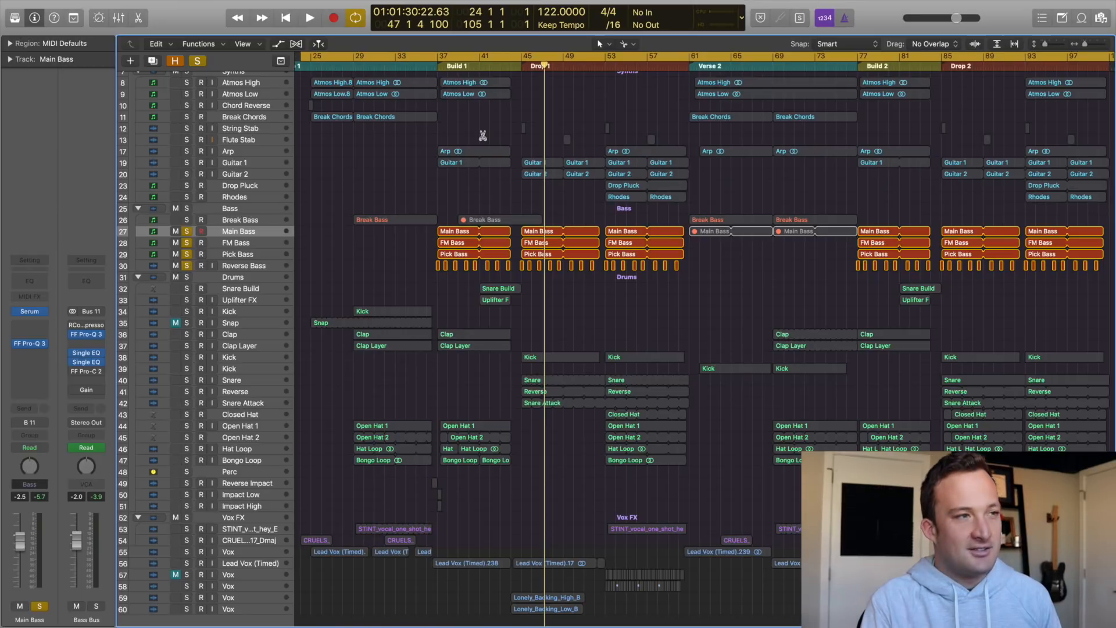
{"action": "key", "text": "super+b"}
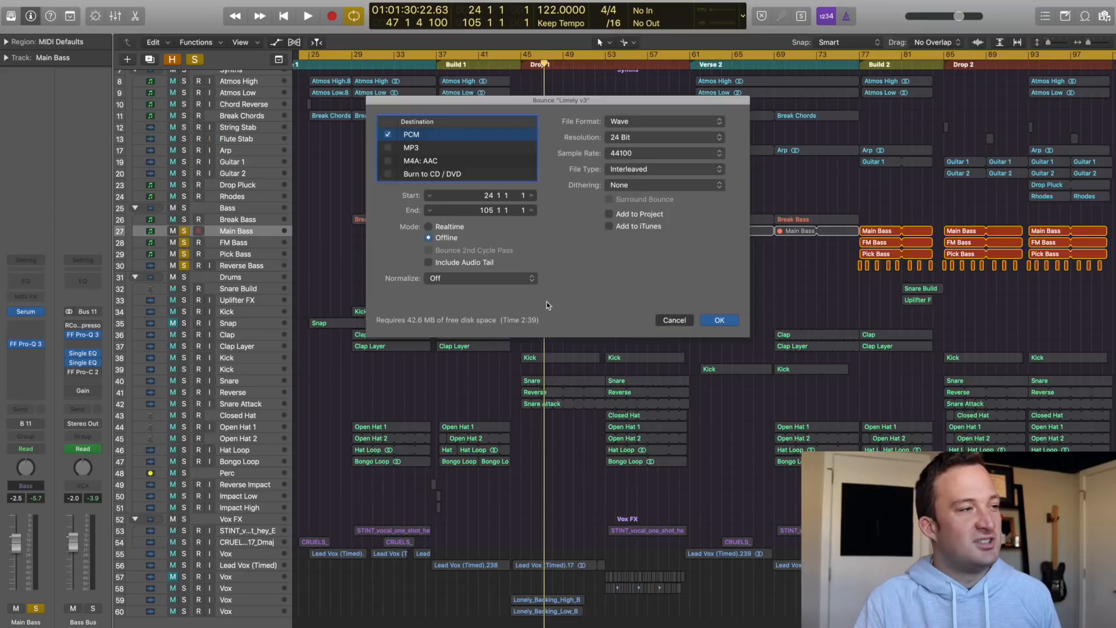
{"action": "left_click", "coordinate": [752, 394]}
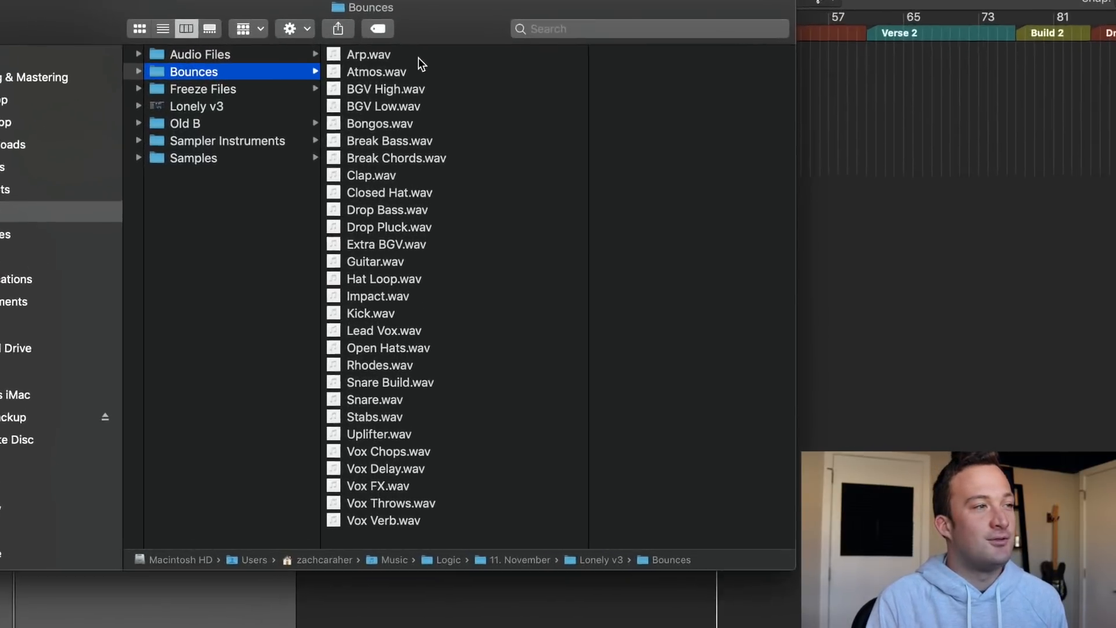
- Import all 28 WAV stems from the Bounces folder into the mix session on separate tracks, starting at bar 1
{"action": "left_click", "coordinate": [422, 95]}
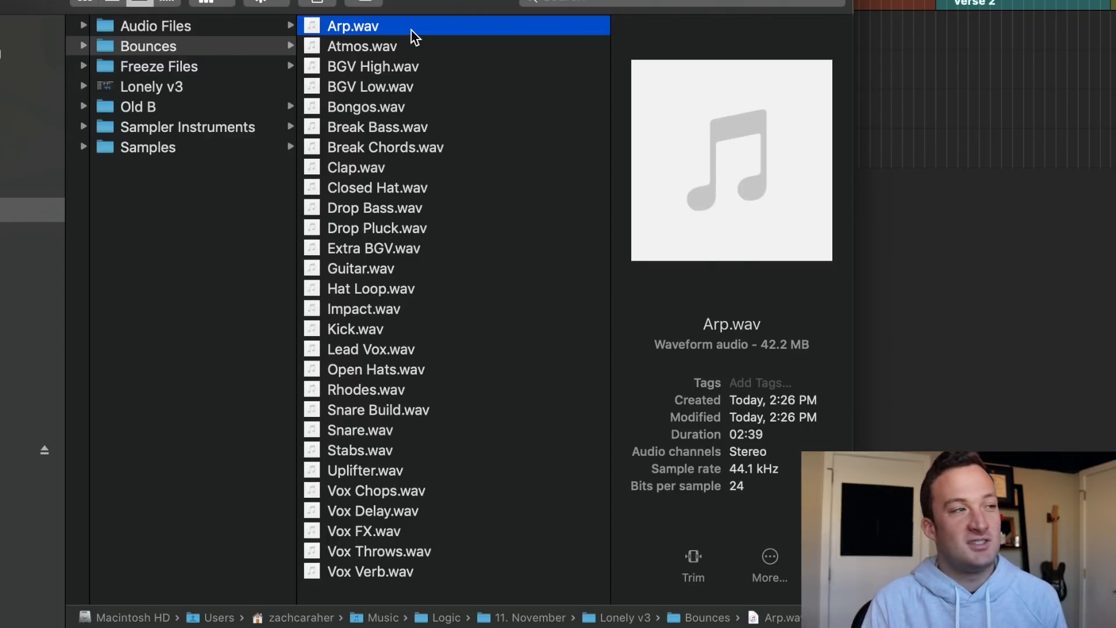
{"action": "key", "text": "super+a"}
{"action": "right_click", "coordinate": [367, 527]}
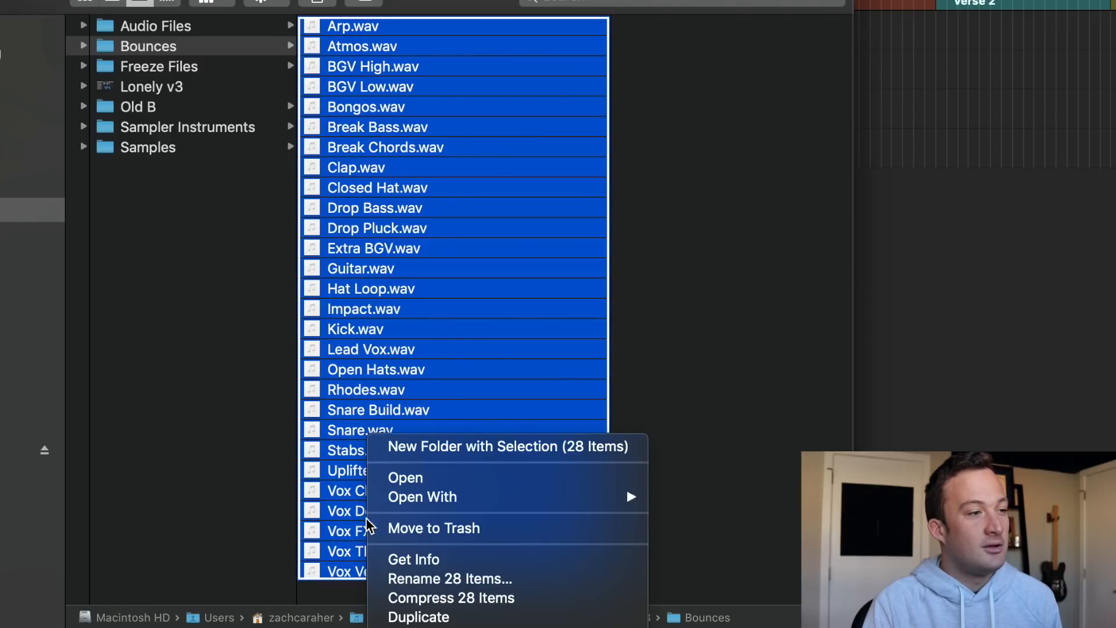
{"action": "left_click", "coordinate": [361, 230]}
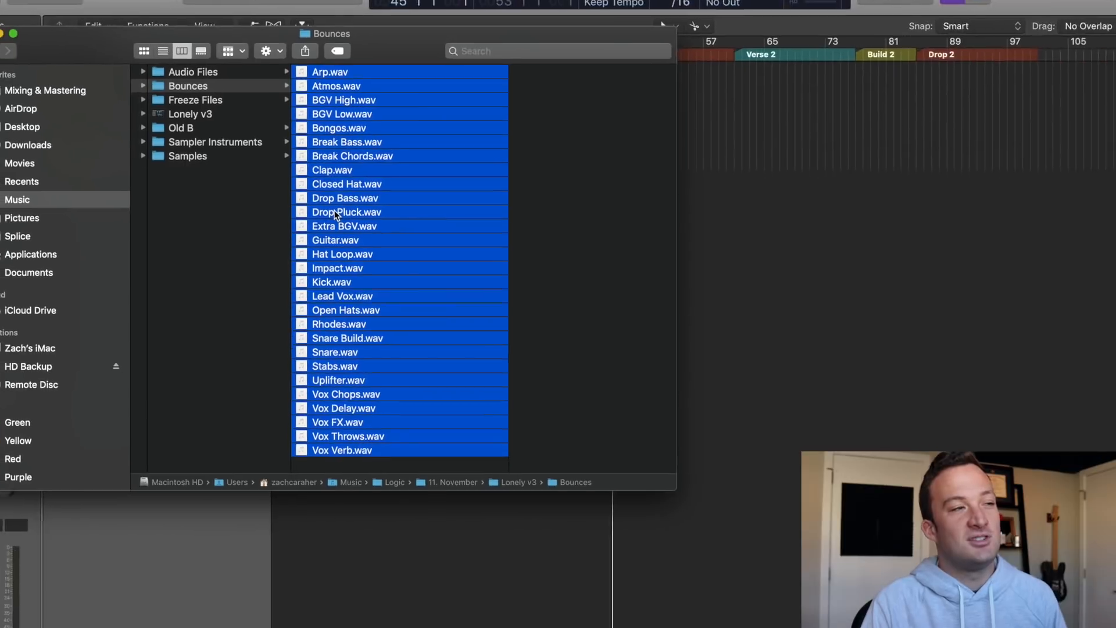
{"action": "left_click_drag", "start_coordinate": [399, 163], "coordinate": [224, 573]}
{"action": "key", "text": "Return"}
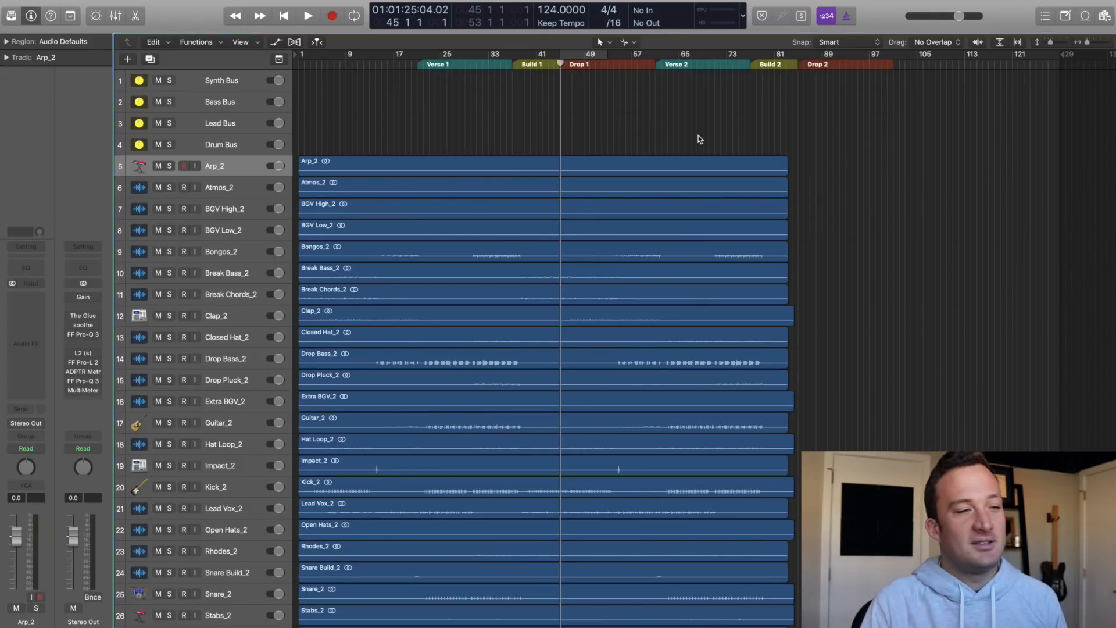
- Insert a BPM Counter on the Kick_2 track and play from bar 33 to detect the song's tempo
{"action": "left_click", "coordinate": [491, 65]}
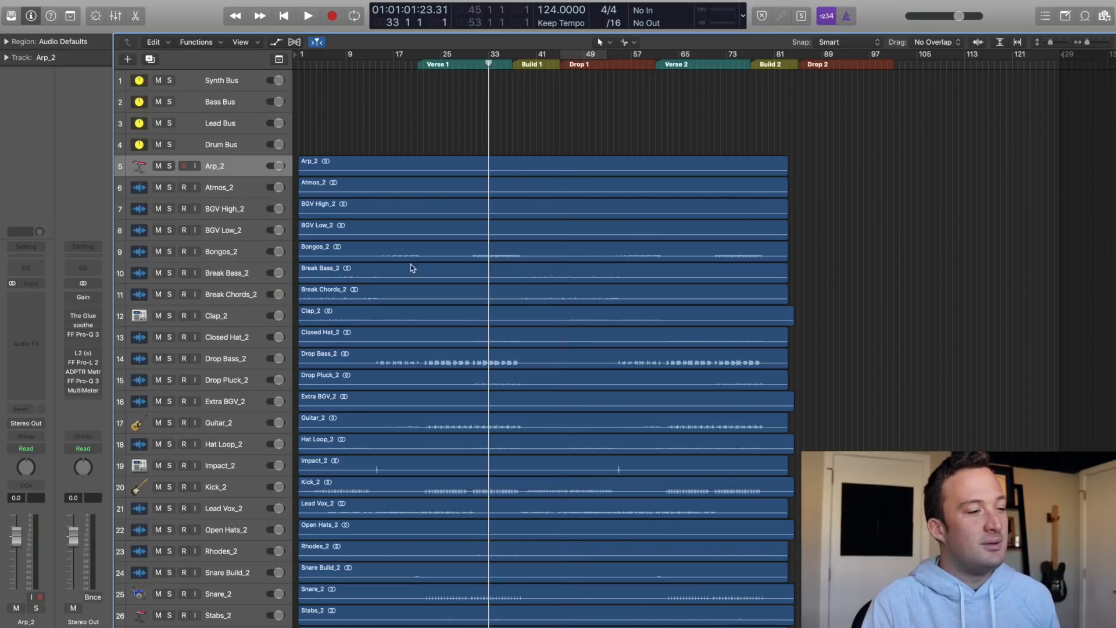
{"action": "left_click", "coordinate": [239, 485]}
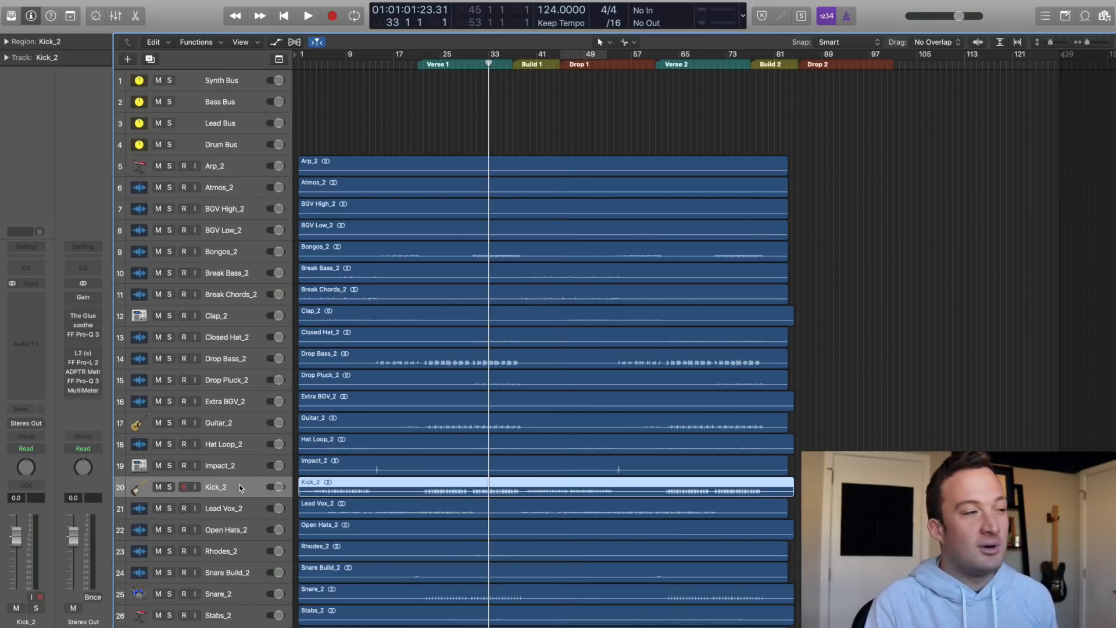
{"action": "left_click", "coordinate": [25, 344]}
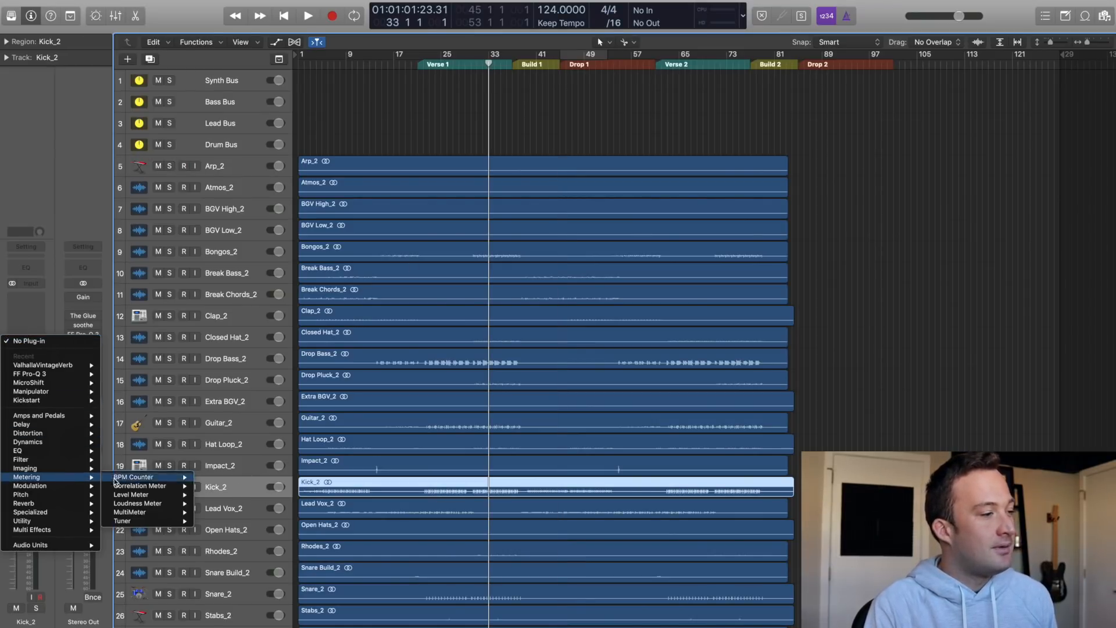
{"action": "left_click", "coordinate": [214, 480]}
{"action": "left_click_drag", "start_coordinate": [132, 33], "coordinate": [389, 235]}
{"action": "key", "text": "space"}
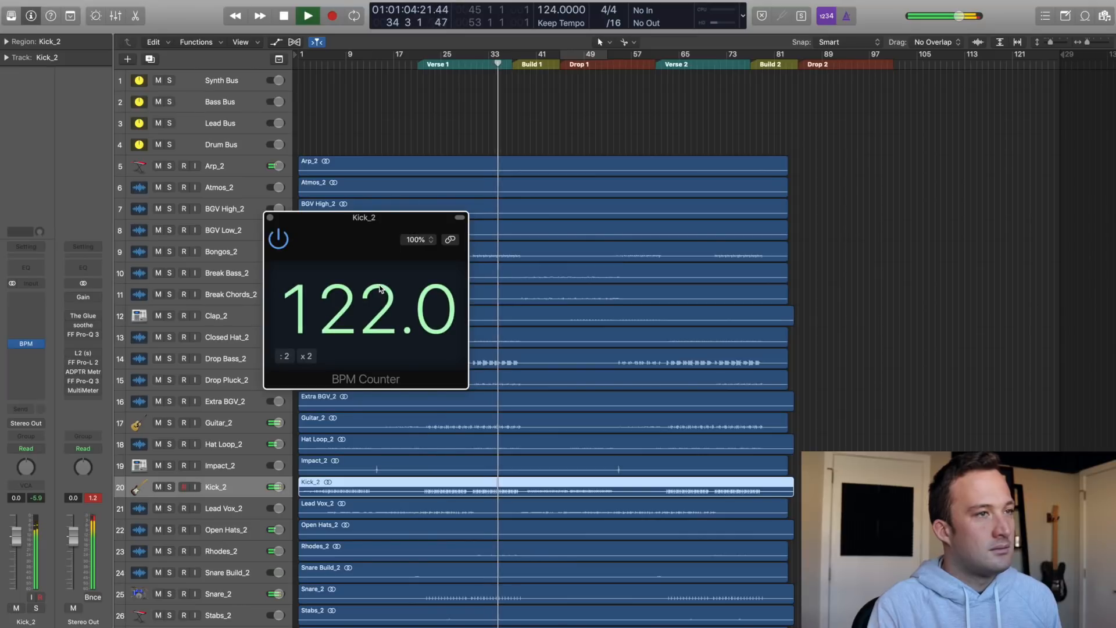
{"action": "key", "text": "space"}
- Set the project tempo to 122 BPM
{"action": "left_click", "coordinate": [547, 12]}
{"action": "left_click_drag", "start_coordinate": [547, 12], "coordinate": [546, 21]}
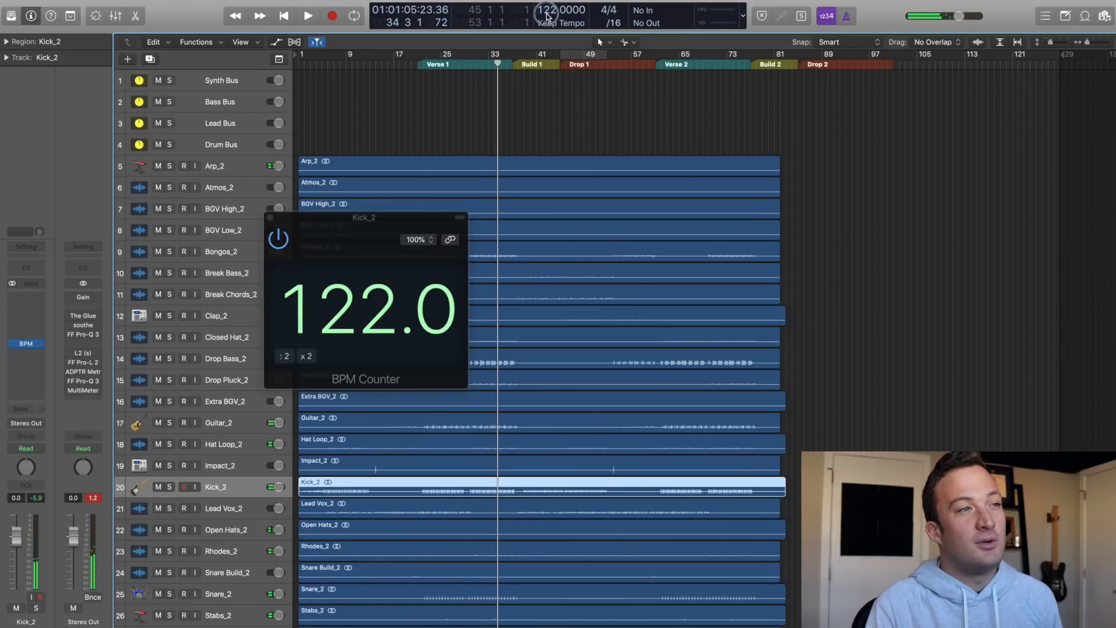
{"action": "left_click", "coordinate": [486, 136]}
- Close the BPM Counter and remove it from the Kick_2 track
{"action": "left_click", "coordinate": [281, 239]}
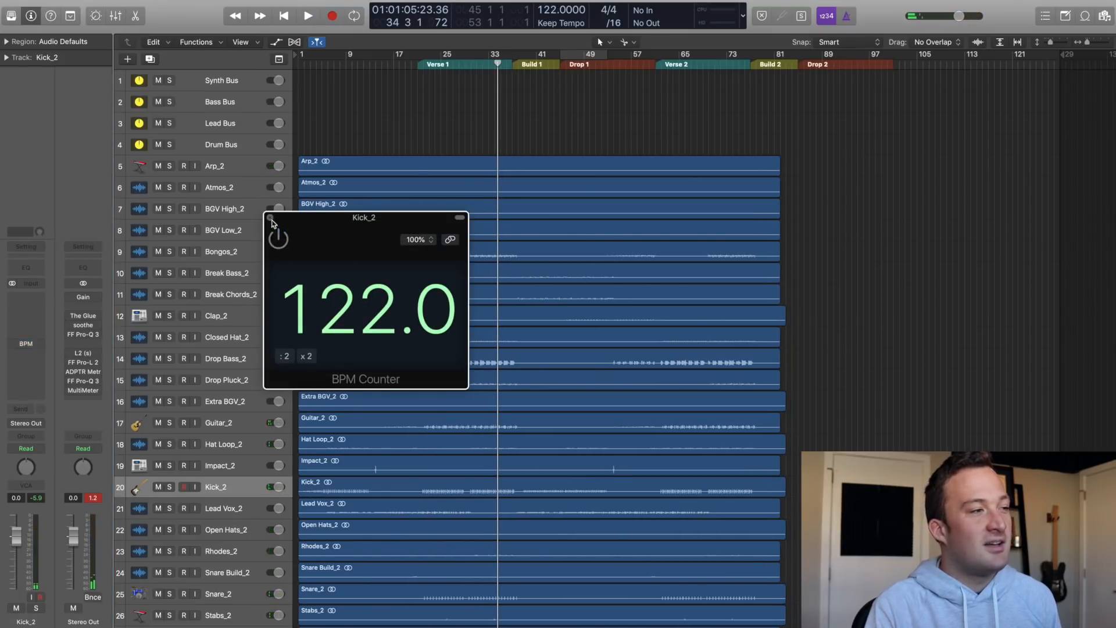
{"action": "left_click", "coordinate": [270, 218]}
{"action": "left_click", "coordinate": [27, 344]}
{"action": "left_click", "coordinate": [39, 348]}
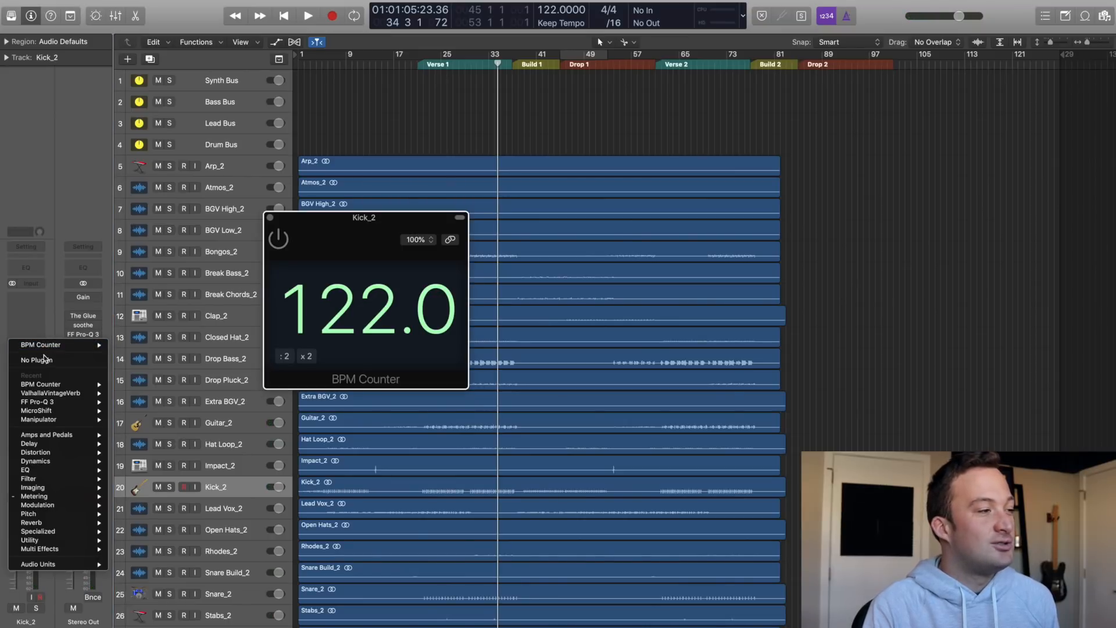
{"action": "left_click", "coordinate": [35, 430]}
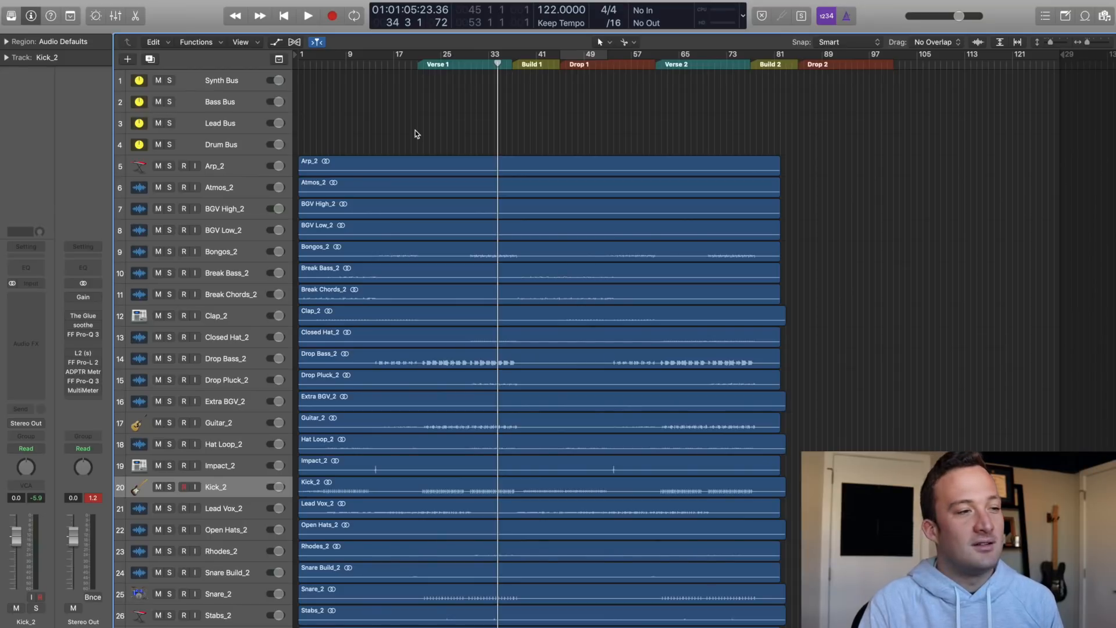
- Shorten the project end to about bar 86, fit the stems horizontally to the window and enlarge their waveforms
{"action": "left_click_drag", "start_coordinate": [1063, 58], "coordinate": [805, 58]}
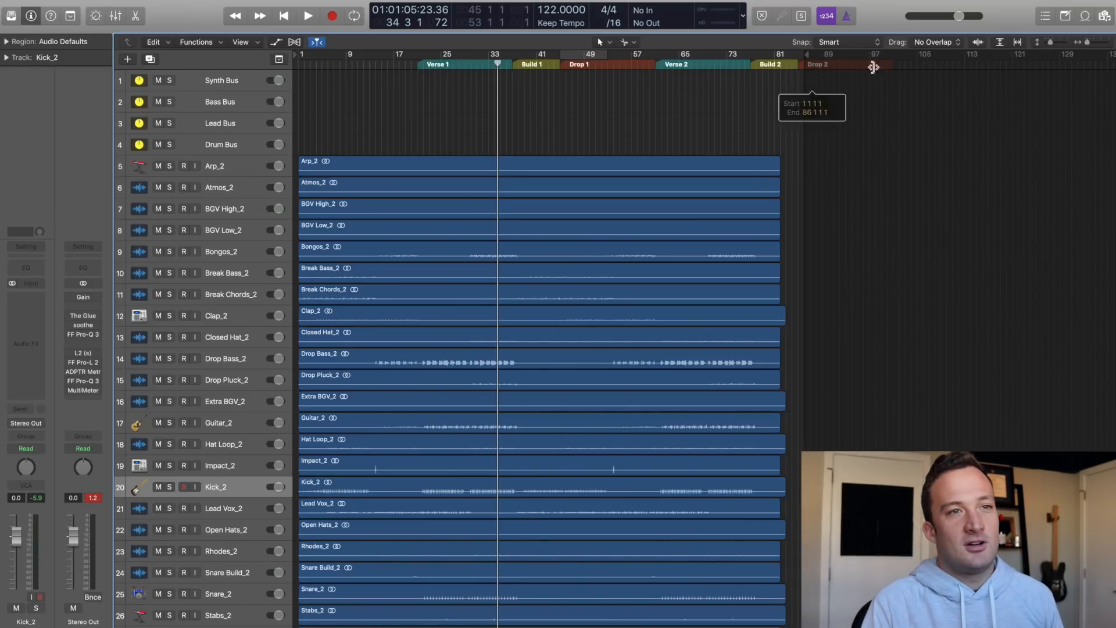
{"action": "left_click", "coordinate": [1019, 42]}
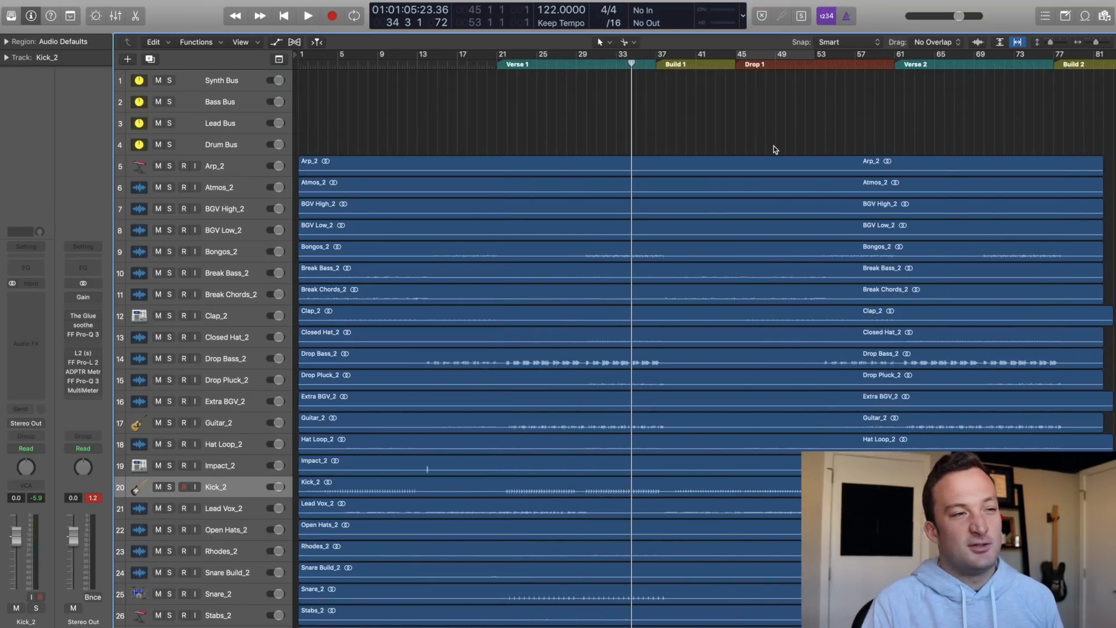
{"action": "left_click", "coordinate": [978, 43]}
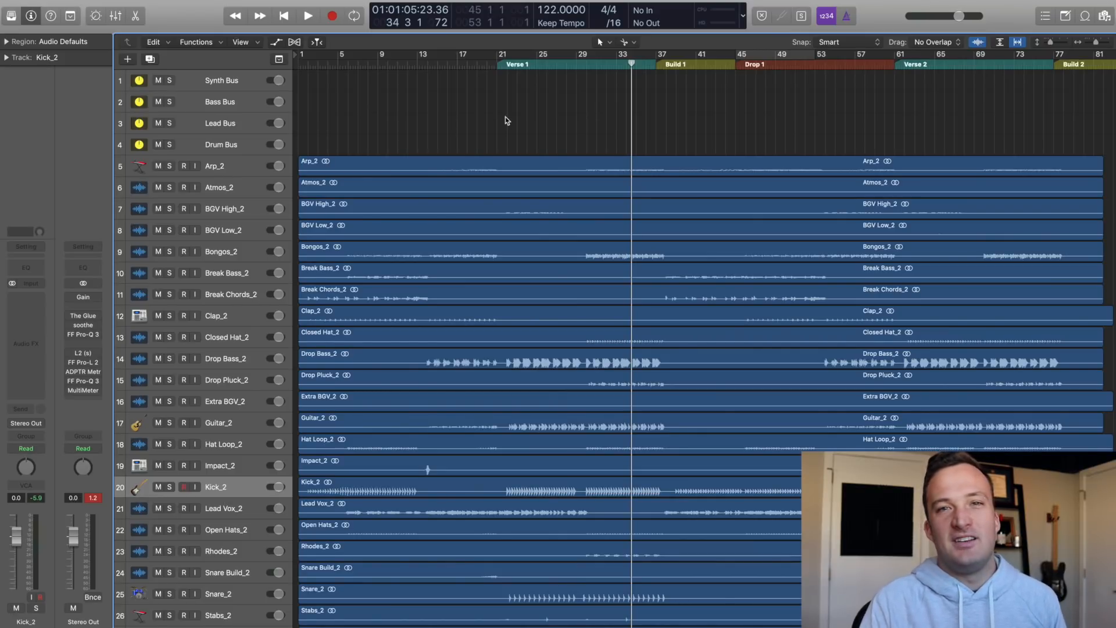
- Select all 28 stem tracks and lower their volume together to -6.4 dB while playing from bar 30 and checking the output level
{"action": "left_click", "coordinate": [581, 83]}
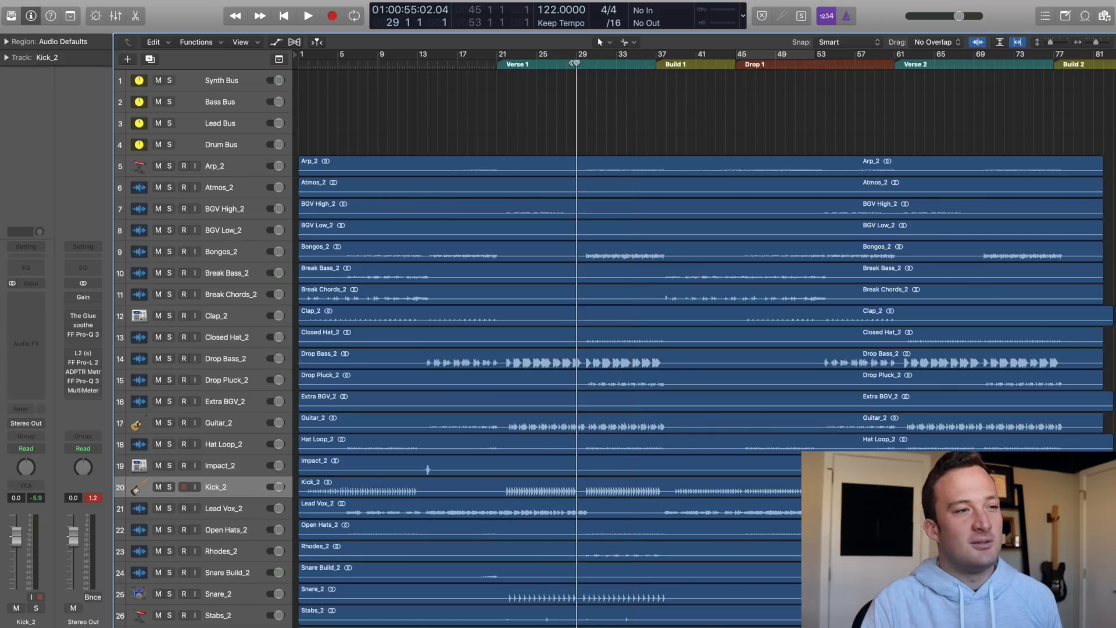
{"action": "left_click", "coordinate": [255, 169]}
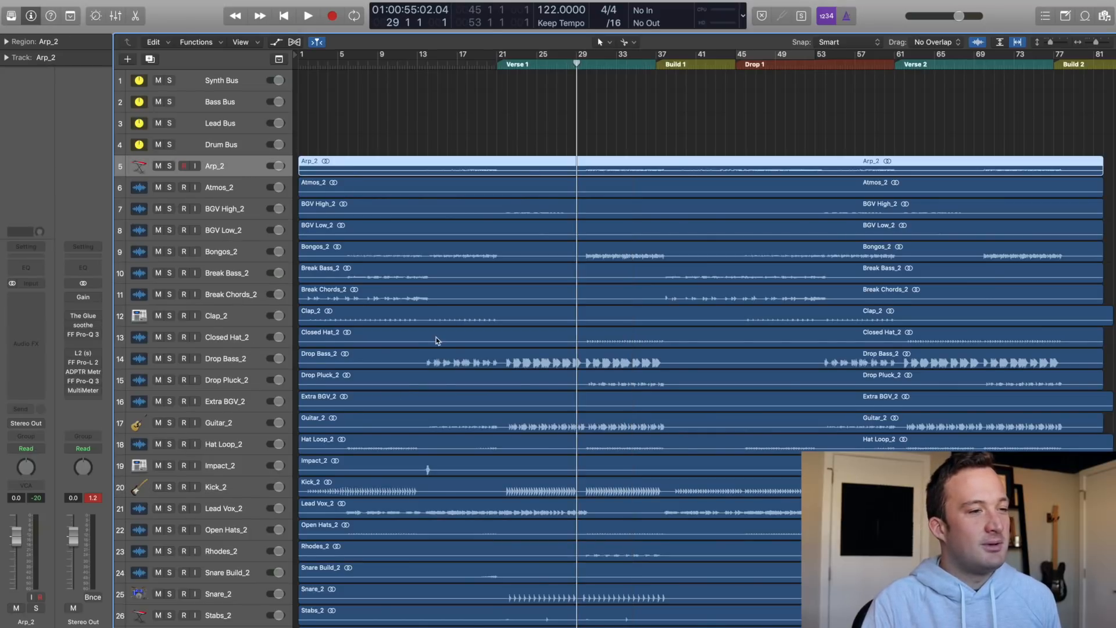
{"action": "scroll", "coordinate": [437, 340], "scroll_direction": "down", "scroll_amount": 5}
{"action": "key", "text": "super+a"}
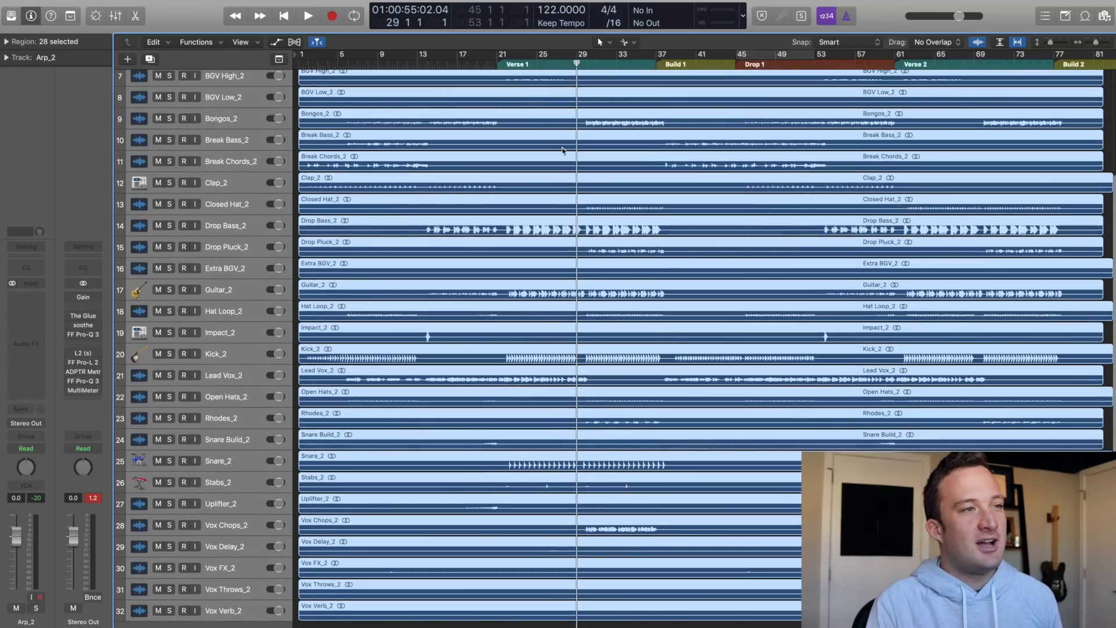
{"action": "left_click", "coordinate": [589, 67]}
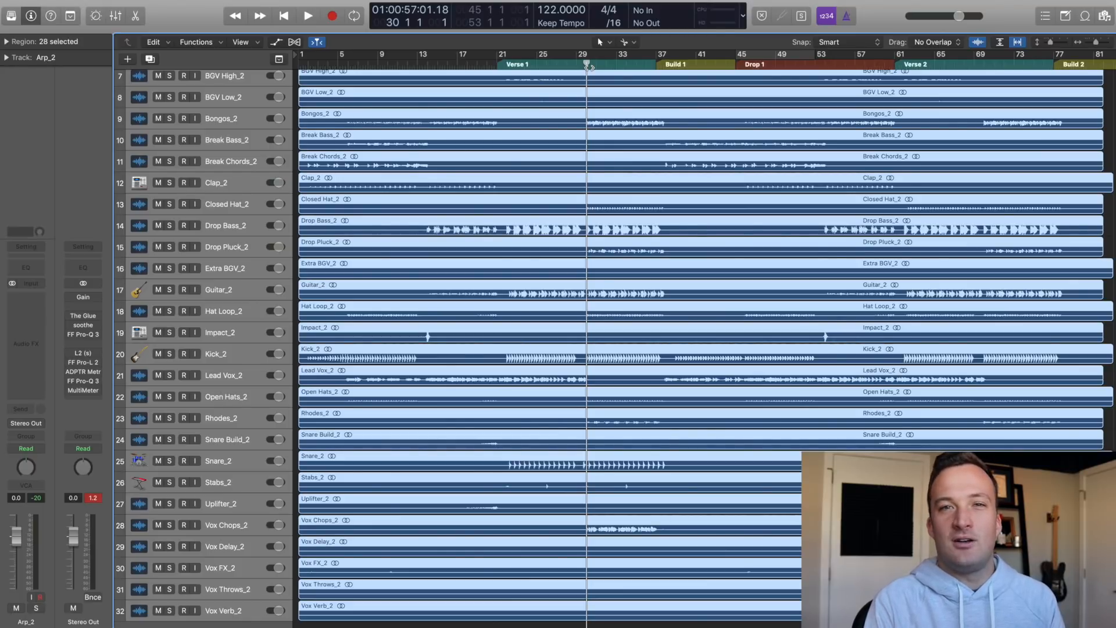
{"action": "key", "text": "space"}
{"action": "left_click_drag", "start_coordinate": [281, 118], "coordinate": [275, 119]}
{"action": "left_click", "coordinate": [94, 497]}
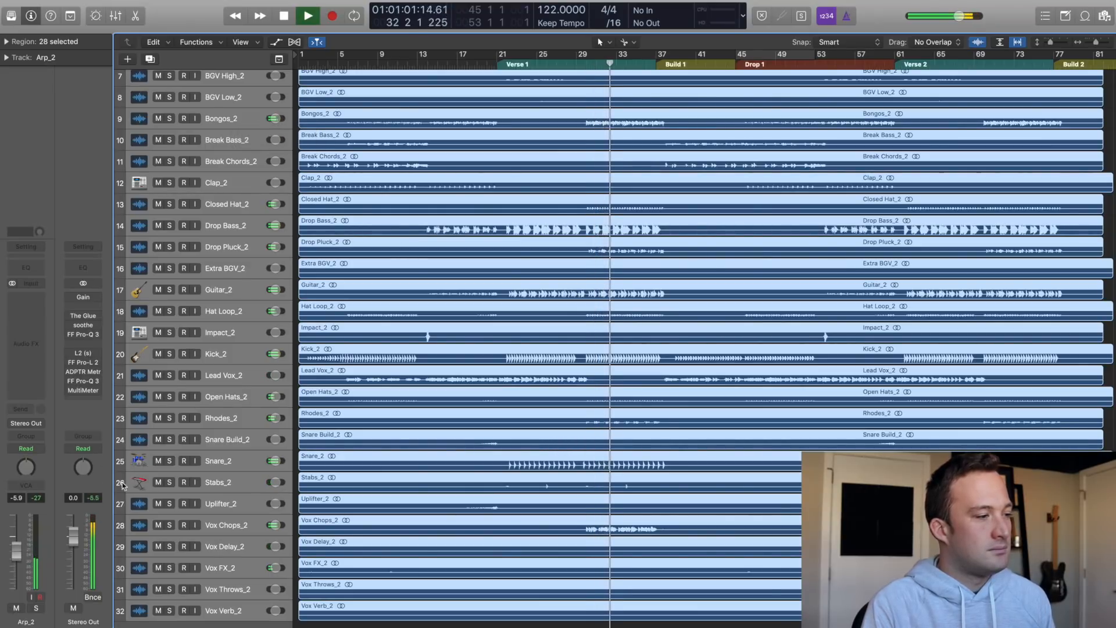
{"action": "left_click_drag", "start_coordinate": [276, 182], "coordinate": [276, 182]}
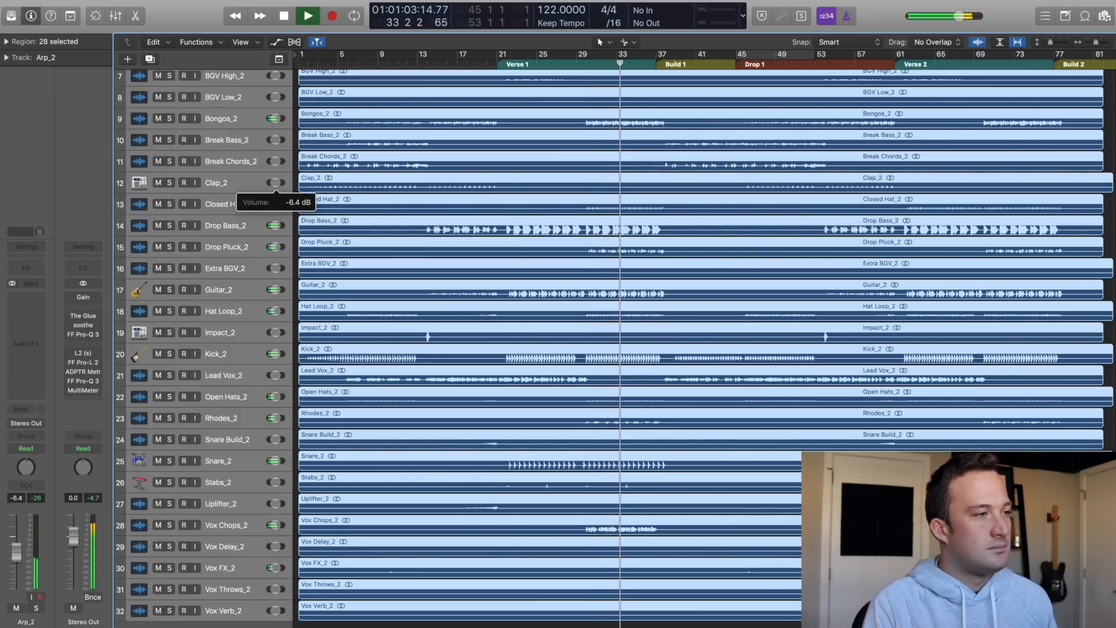
{"action": "left_click", "coordinate": [94, 497]}
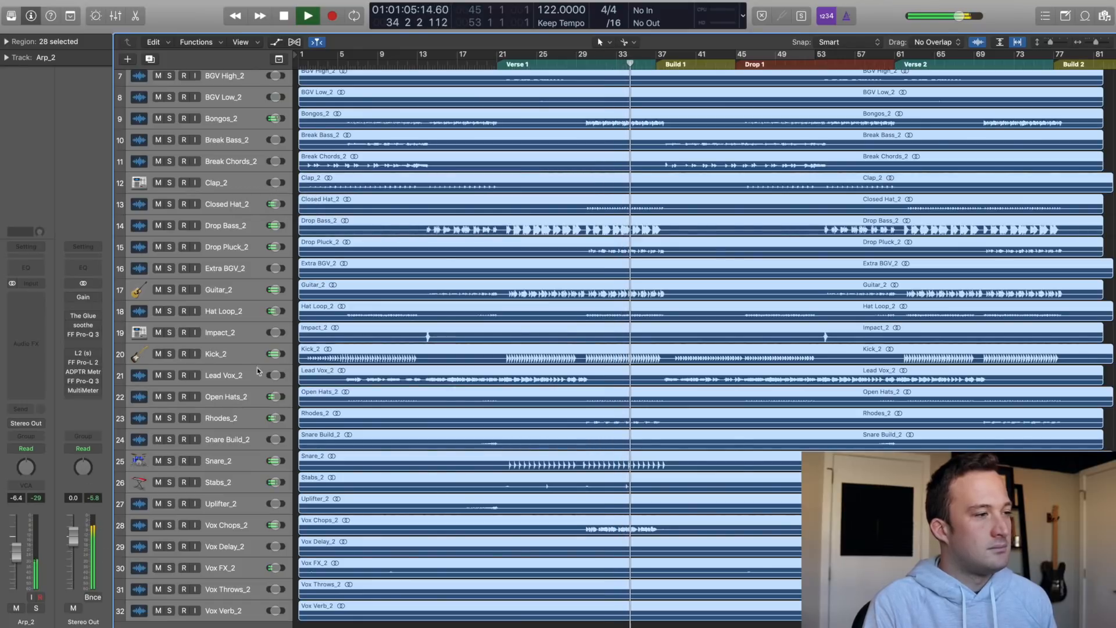
{"action": "key", "text": "space"}
- Deselect the stems and select only the Arp_2 track
{"action": "scroll", "coordinate": [412, 208], "scroll_direction": "up", "scroll_amount": 5}
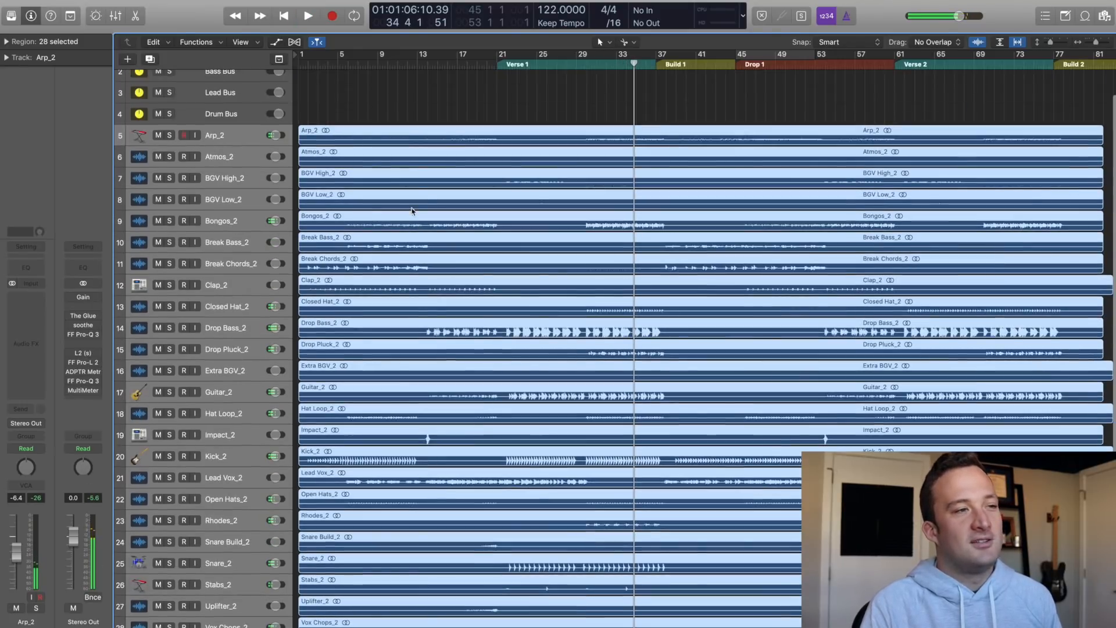
{"action": "left_click", "coordinate": [436, 91]}
{"action": "left_click", "coordinate": [256, 136]}
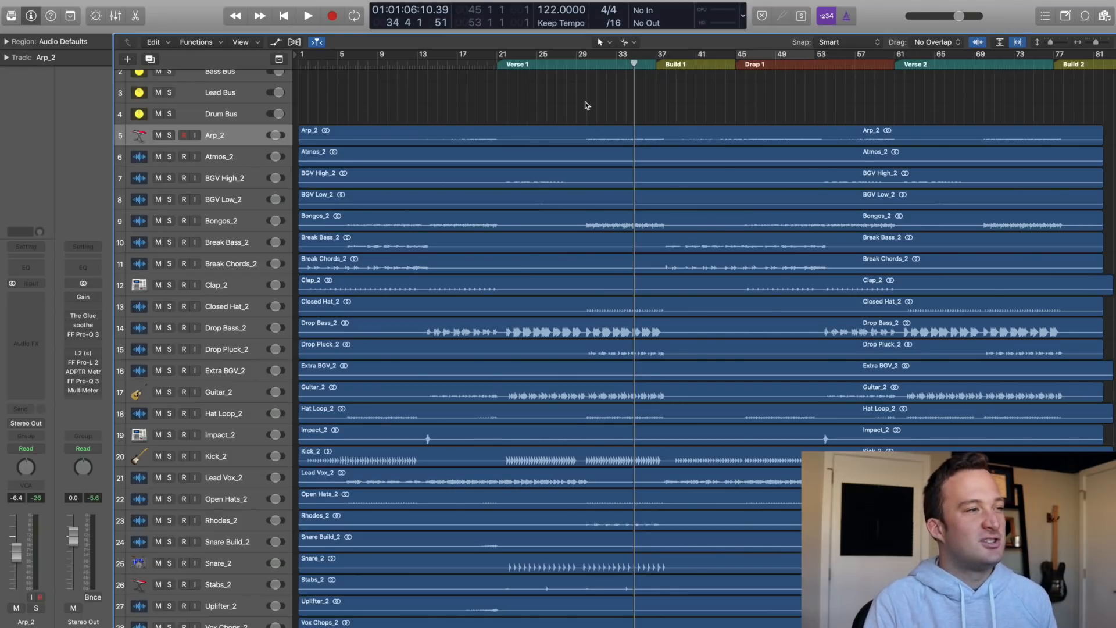
- Color the Arp_2 and Atmos_2 regions teal blue, moving track by track from the top of the stems
{"action": "left_click", "coordinate": [549, 133]}
{"action": "key", "text": "alt+c"}
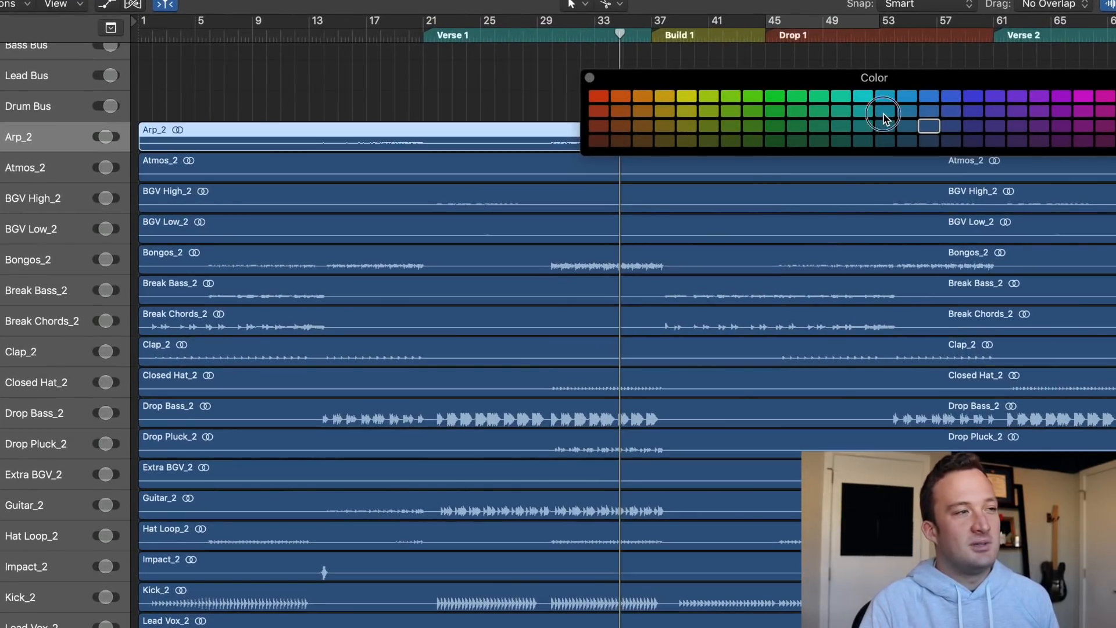
{"action": "left_click", "coordinate": [875, 116]}
{"action": "key", "text": "Down"}
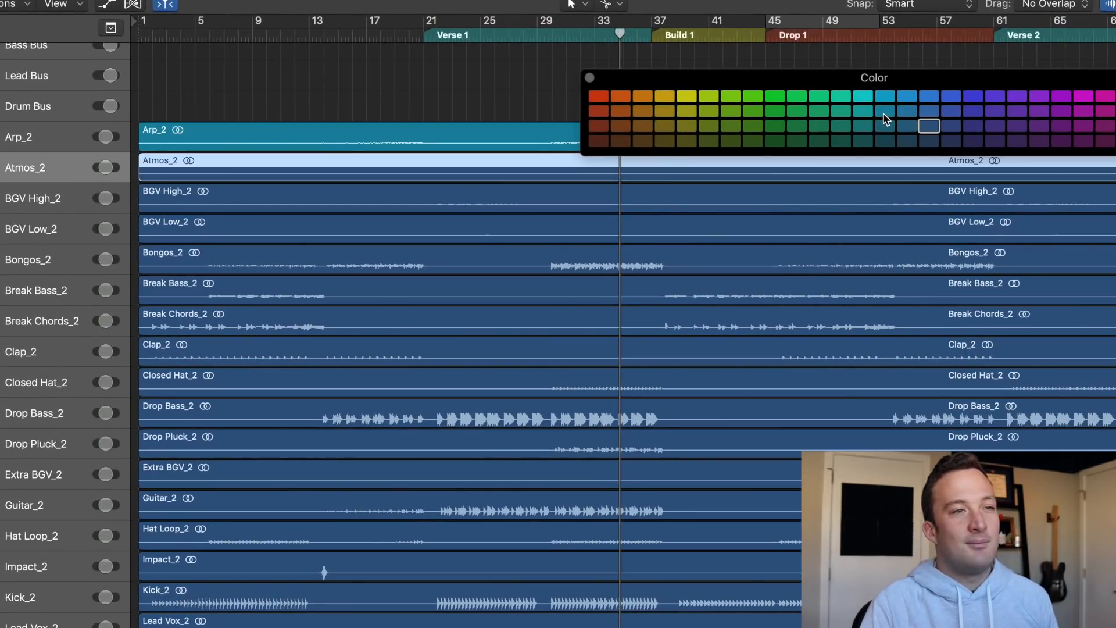
{"action": "left_click", "coordinate": [884, 114]}
{"action": "key", "text": "Down"}
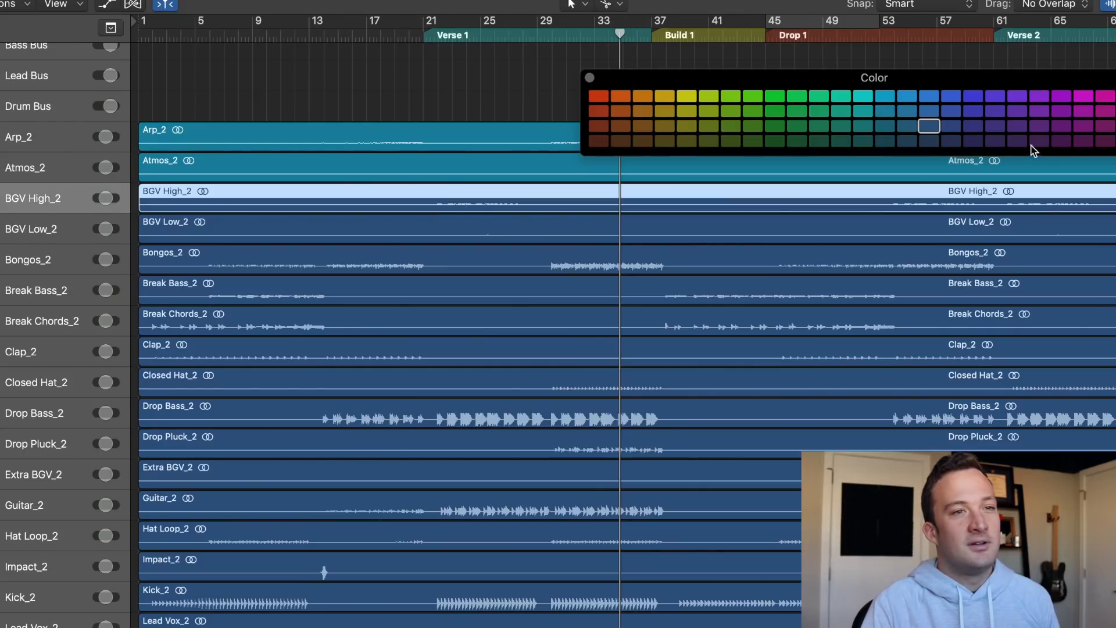
- Color the BGV High_2 and BGV Low_2 regions purple and the Bongos_2 region green
{"action": "left_click", "coordinate": [1040, 127]}
{"action": "key", "text": "Down"}
{"action": "left_click", "coordinate": [1040, 127]}
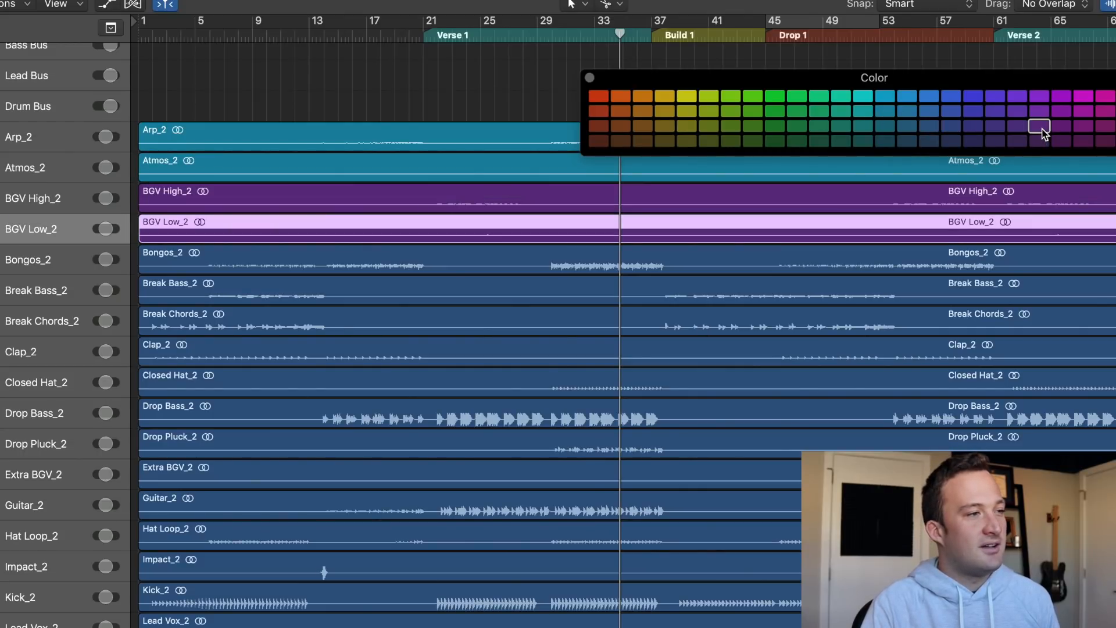
{"action": "key", "text": "Down"}
{"action": "left_click", "coordinate": [802, 130]}
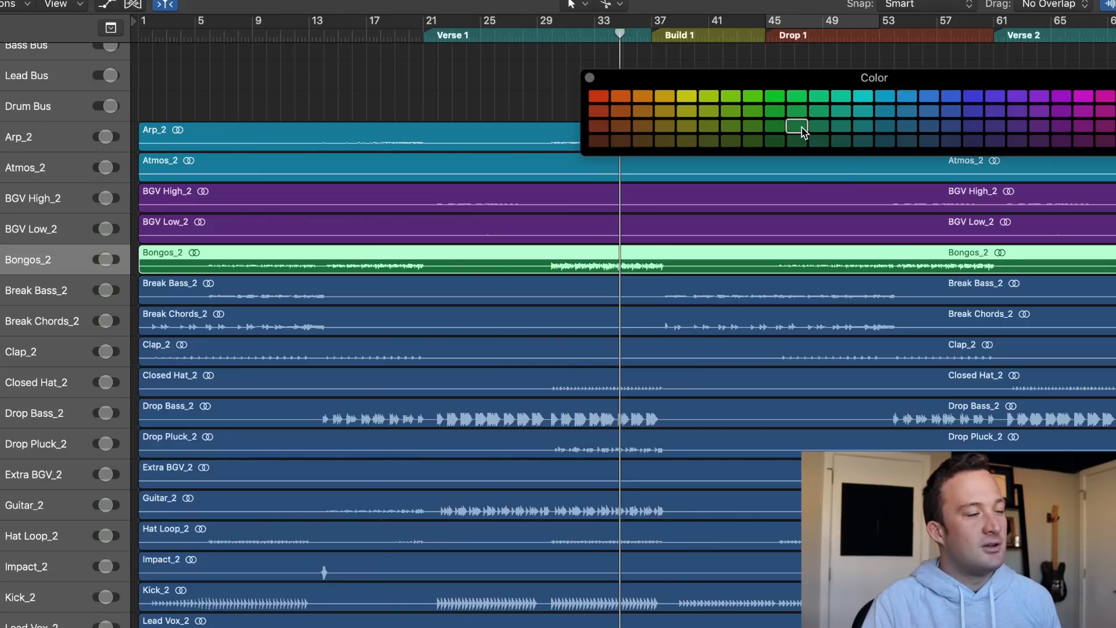
{"action": "key", "text": "Down"}
- Color the Break Bass_2 and Drop Bass_2 regions red, Break Chords_2 teal blue, and Clap_2 and Closed Hat_2 green
{"action": "left_click", "coordinate": [596, 111]}
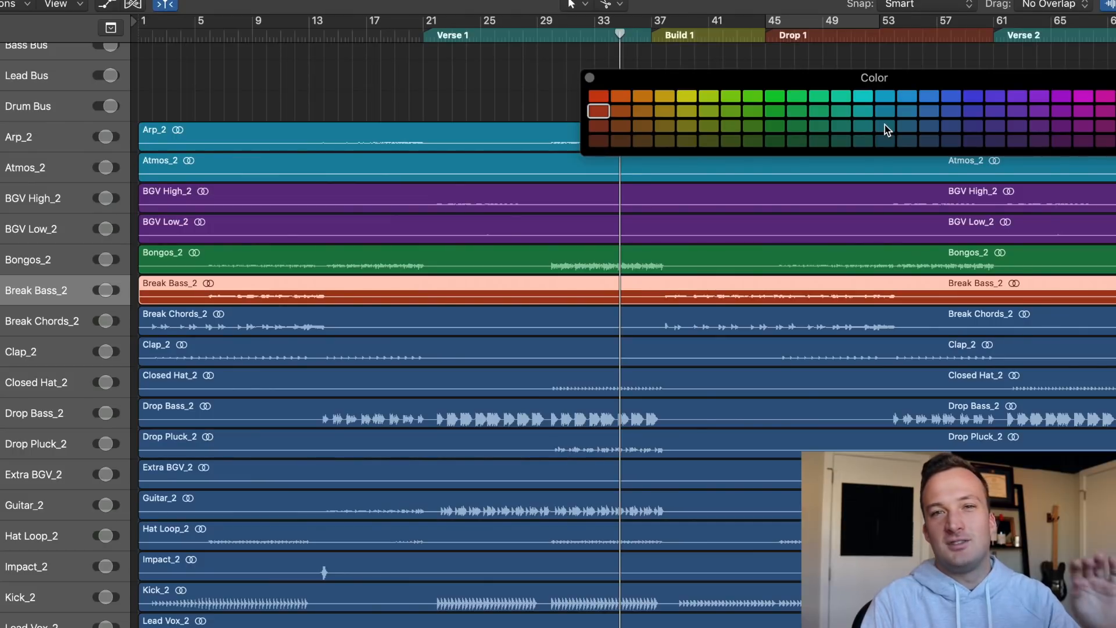
{"action": "key", "text": "Down"}
{"action": "left_click", "coordinate": [884, 112]}
{"action": "key", "text": "Down"}
{"action": "left_click", "coordinate": [797, 126]}
{"action": "key", "text": "Down"}
{"action": "left_click", "coordinate": [797, 126]}
{"action": "key", "text": "Down"}
{"action": "left_click", "coordinate": [599, 111]}
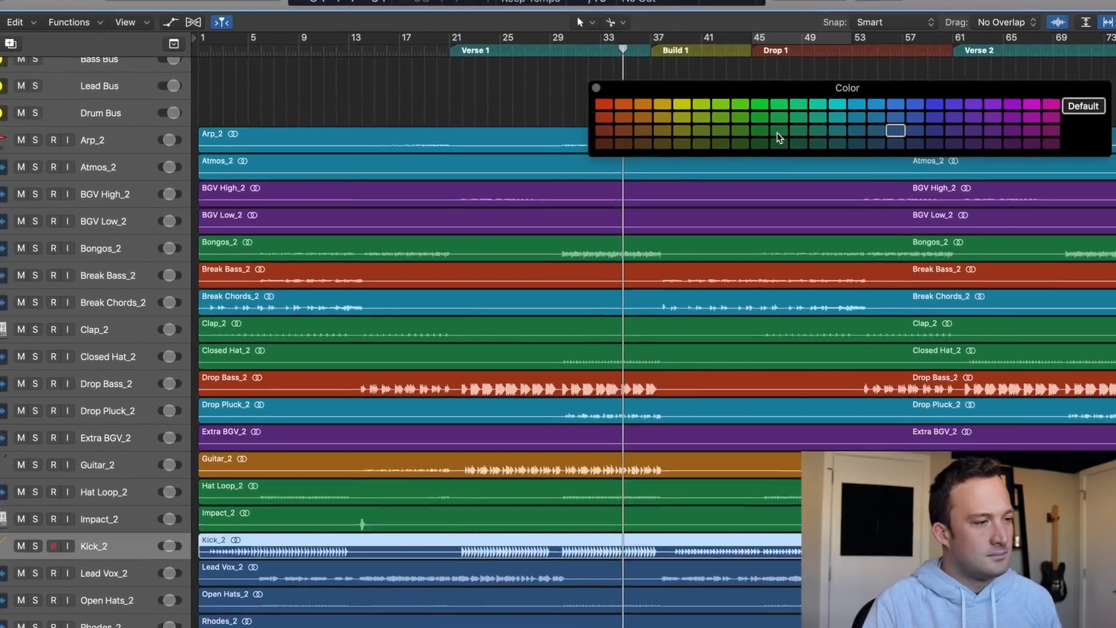
- Color the Kick_2 and Open Hats_2 regions green, Lead Vox_2 purple and Rhodes_2 teal blue
{"action": "left_click", "coordinate": [779, 131]}
{"action": "key", "text": "Down"}
{"action": "left_click", "coordinate": [973, 131]}
{"action": "key", "text": "Down"}
{"action": "left_click", "coordinate": [779, 132]}
{"action": "key", "text": "Down"}
{"action": "left_click", "coordinate": [857, 131]}
{"action": "key", "text": "Down"}
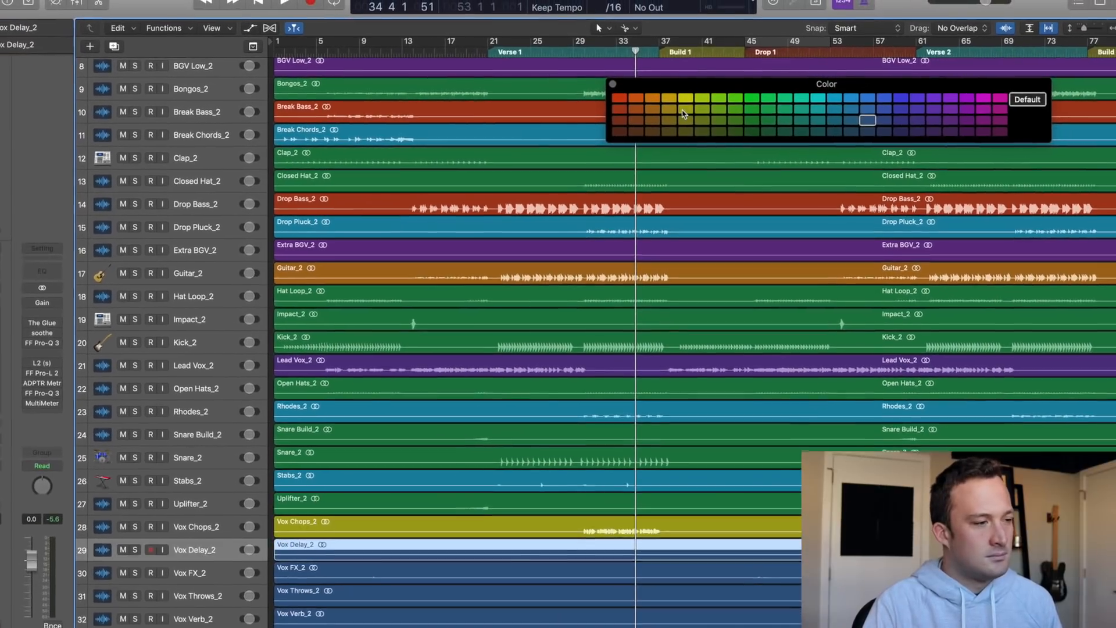
- Color the Vox Delay_2, Vox FX_2, Vox Throws_2 and Vox Verb_2 regions purple and close the color palette
{"action": "left_click", "coordinate": [949, 121]}
{"action": "key", "text": "Down"}
{"action": "left_click", "coordinate": [950, 121]}
{"action": "key", "text": "Down"}
{"action": "left_click", "coordinate": [950, 121]}
{"action": "key", "text": "Down"}
{"action": "left_click", "coordinate": [949, 120]}
{"action": "left_click", "coordinate": [612, 85]}
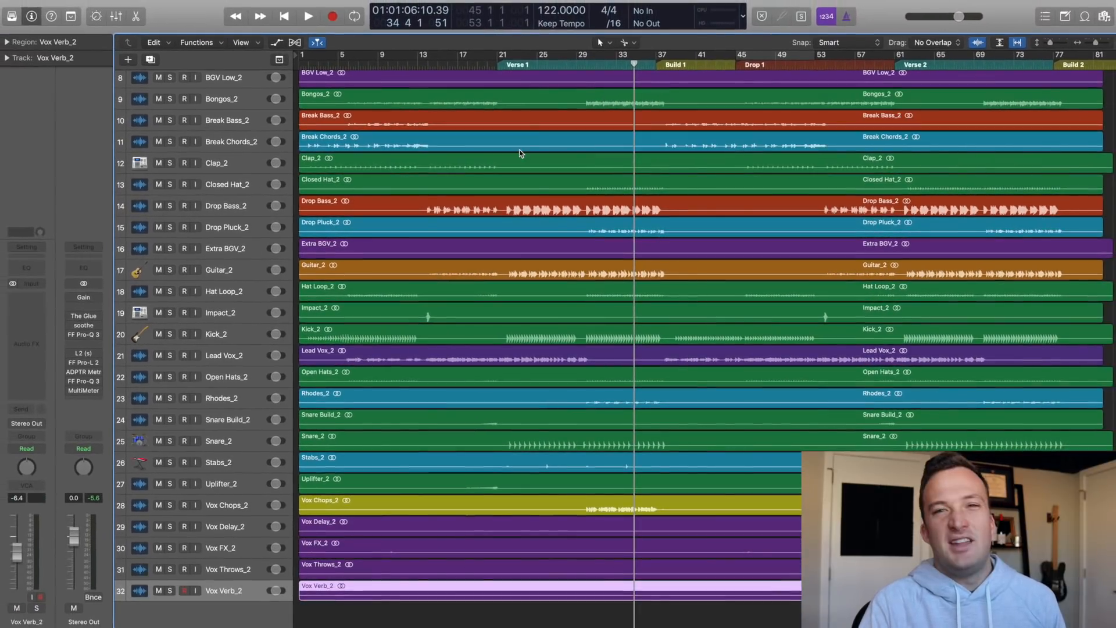
- Move Extra BGV_2, Lead Vox_2 and the four vocal effect tracks directly below BGV Low_2, and select all eight vocal tracks
{"action": "left_click", "coordinate": [227, 527], "text": "shift"}
{"action": "left_click_drag", "start_coordinate": [227, 527], "coordinate": [243, 271]}
{"action": "left_click", "coordinate": [240, 357], "text": "shift"}
{"action": "scroll", "coordinate": [243, 271], "scroll_direction": "up", "scroll_amount": 3}
{"action": "left_click", "coordinate": [231, 324], "text": "shift"}
{"action": "left_click_drag", "start_coordinate": [231, 324], "coordinate": [263, 199]}
{"action": "scroll", "coordinate": [263, 199], "scroll_direction": "up", "scroll_amount": 3}
{"action": "left_click", "coordinate": [241, 185], "text": "shift"}
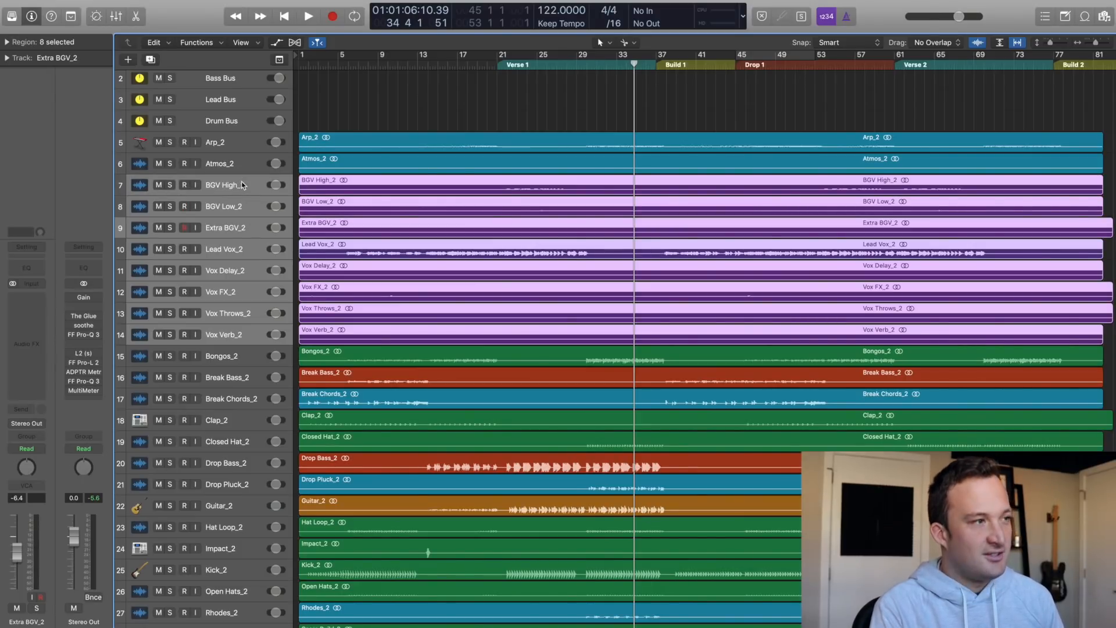
- Combine the selected vocal tracks into a summing stack named Vox and place it above Arp_2
{"action": "key", "text": "super+shift+d"}
{"action": "double_click", "coordinate": [221, 205]}
{"action": "type", "text": "Vox"}
{"action": "key", "text": "Return"}
{"action": "left_click_drag", "start_coordinate": [184, 215], "coordinate": [186, 162]}
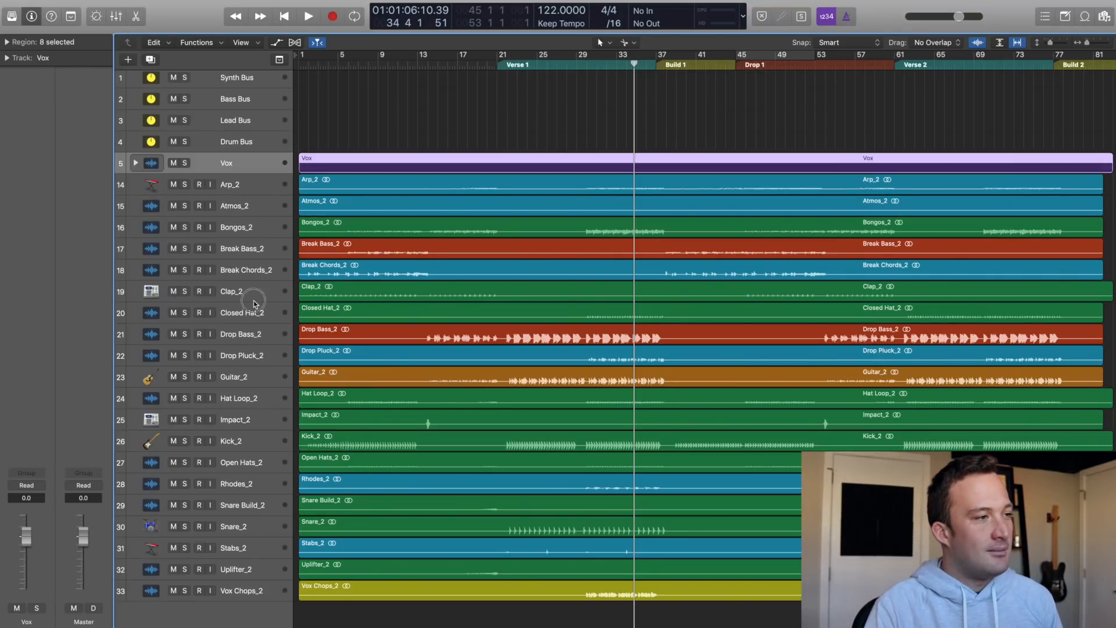
- Move Drop Bass_2 directly below Break Bass_2 and combine both into a summing stack named Bass
{"action": "left_click_drag", "start_coordinate": [247, 334], "coordinate": [250, 269]}
{"action": "left_click", "coordinate": [253, 250], "text": "shift"}
{"action": "key", "text": "super+shift+d"}
{"action": "double_click", "coordinate": [251, 250]}
{"action": "type", "text": "Bass"}
{"action": "key", "text": "Return"}
- Move Break Chords_2, Drop Pluck_2, Rhodes_2 and Stabs_2 together directly below Atmos_2
{"action": "left_click_drag", "start_coordinate": [243, 529], "coordinate": [257, 218]}
{"action": "left_click", "coordinate": [269, 467], "text": "shift"}
{"action": "left_click", "coordinate": [251, 338]}
{"action": "left_click", "coordinate": [244, 377], "text": "shift"}
{"action": "left_click", "coordinate": [255, 274], "text": "shift"}
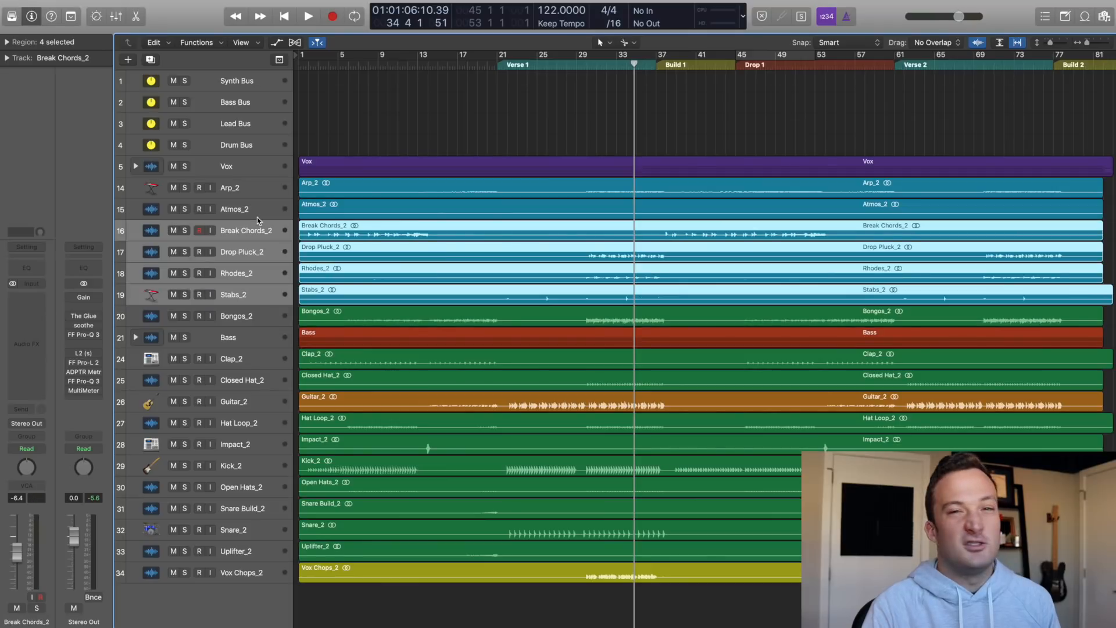
- Combine the six synth tracks from Arp_2 to Stabs_2 into a summing stack named Synths
{"action": "left_click", "coordinate": [232, 189], "text": "shift"}
{"action": "key", "text": "super+shift+d"}
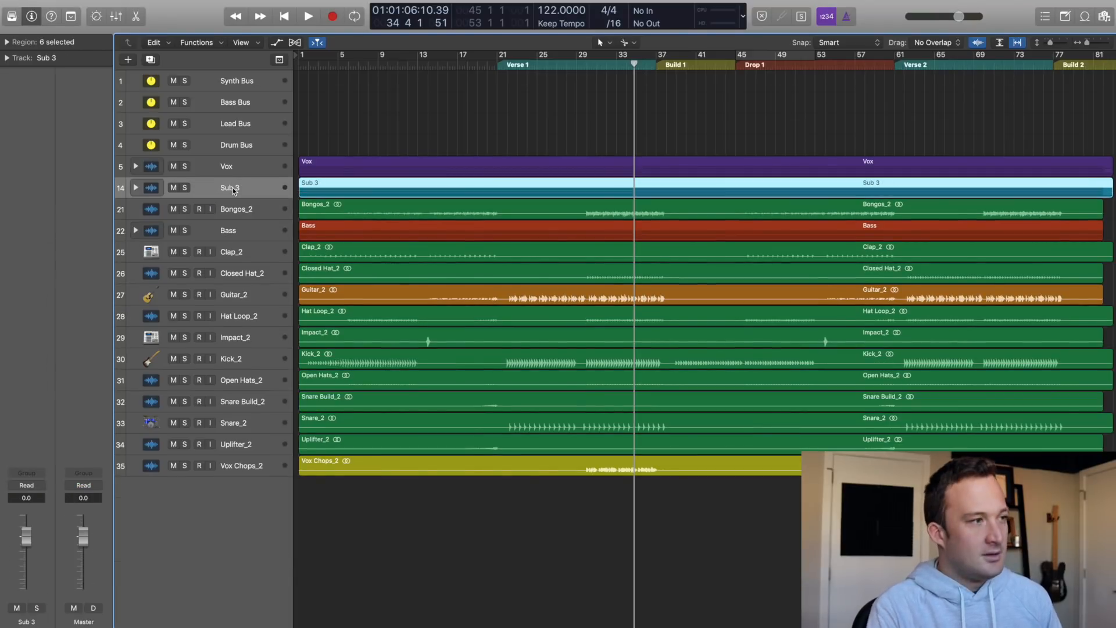
{"action": "type", "text": "Synths"}
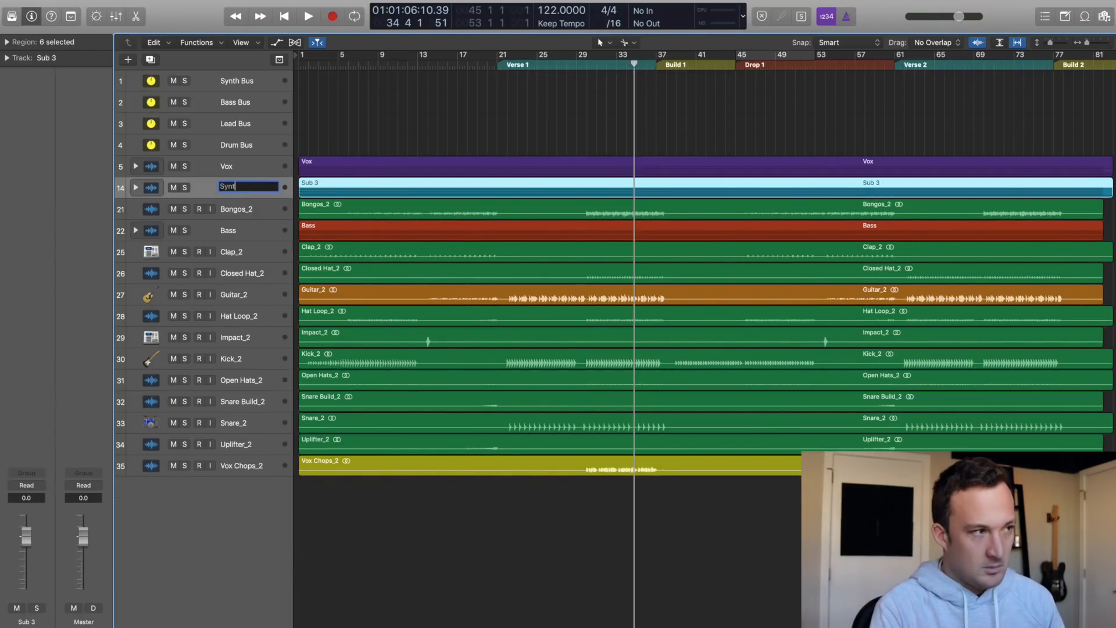
{"action": "key", "text": "Return"}
- Move the Bass stack directly below Synths, and place Guitar_2 and Vox Chops_2 between the Vox and Synths stacks
{"action": "left_click", "coordinate": [240, 229]}
{"action": "left_click_drag", "start_coordinate": [240, 230], "coordinate": [239, 207]}
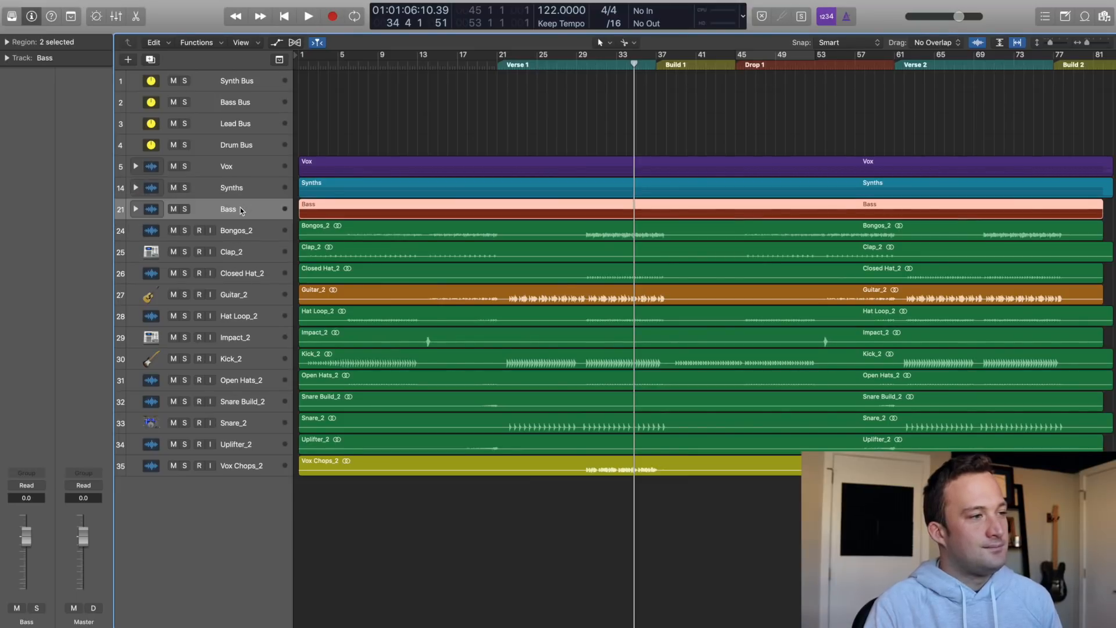
{"action": "left_click_drag", "start_coordinate": [245, 296], "coordinate": [250, 225]}
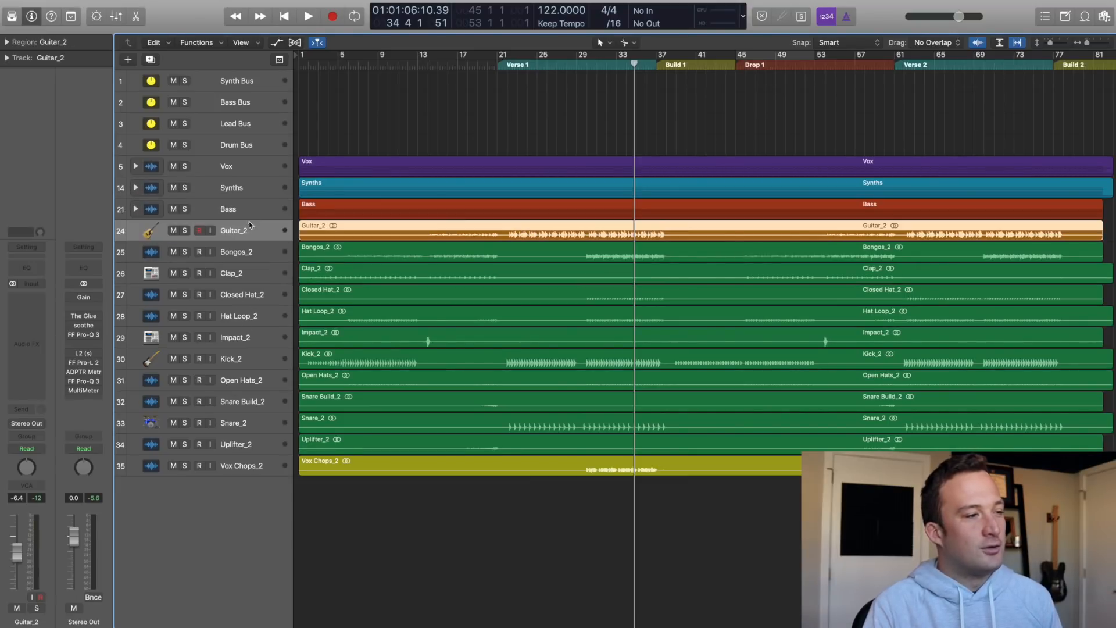
{"action": "left_click_drag", "start_coordinate": [240, 467], "coordinate": [245, 184]}
{"action": "left_click", "coordinate": [238, 231], "text": "shift"}
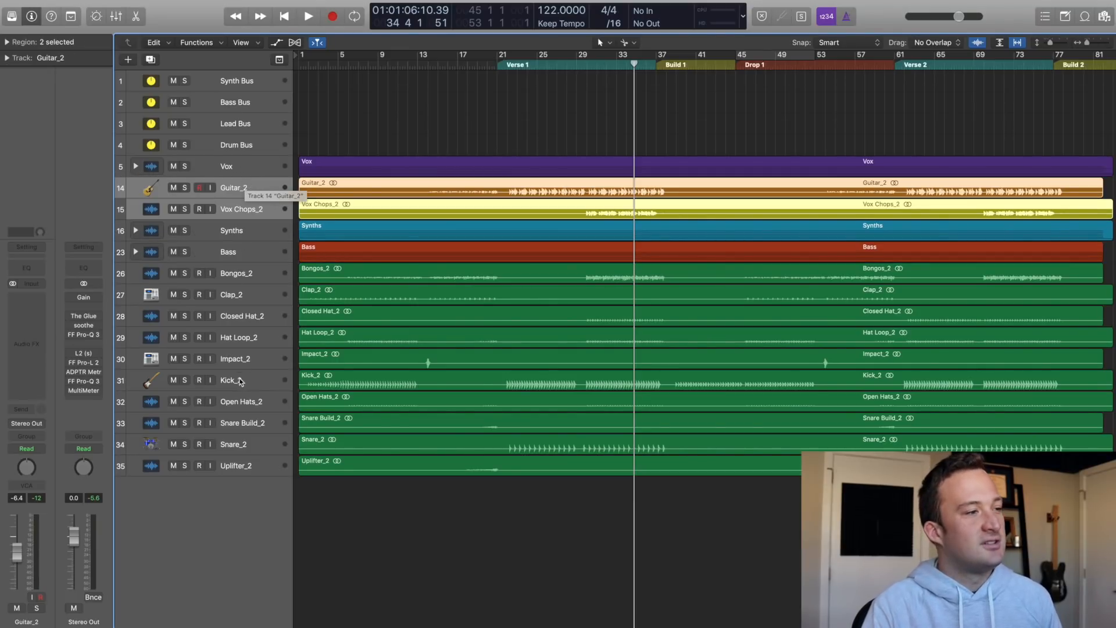
- Move Kick_2 above the other drum tracks and combine all ten drum and effect tracks into a summing stack named Drums & FX
{"action": "left_click_drag", "start_coordinate": [242, 381], "coordinate": [248, 278]}
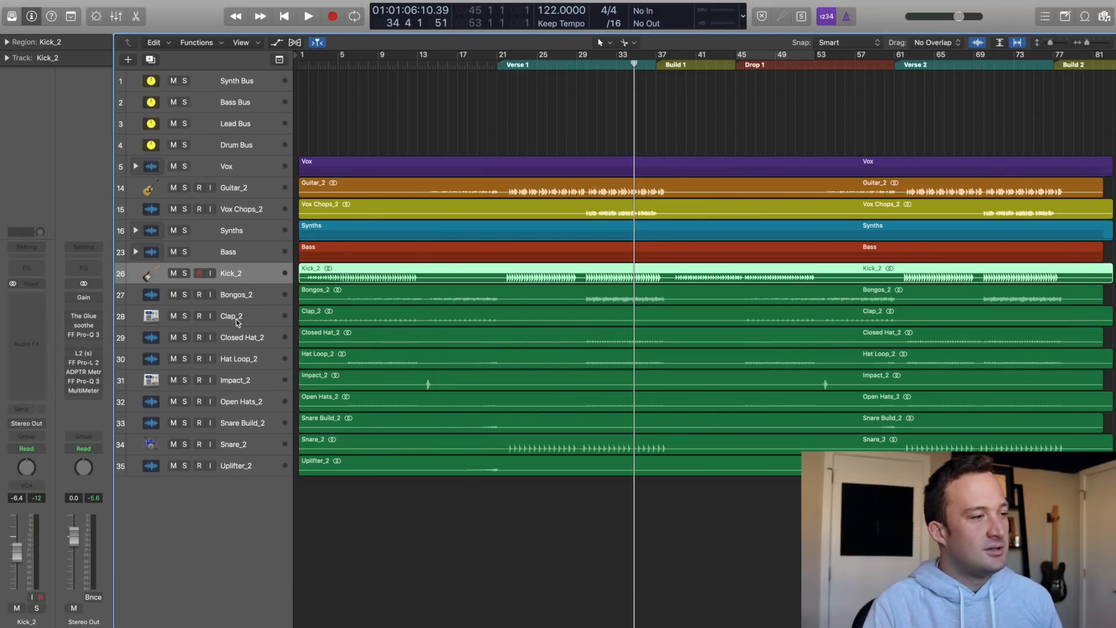
{"action": "left_click", "coordinate": [242, 467], "text": "shift"}
{"action": "key", "text": "super+shift+d"}
{"action": "double_click", "coordinate": [229, 279]}
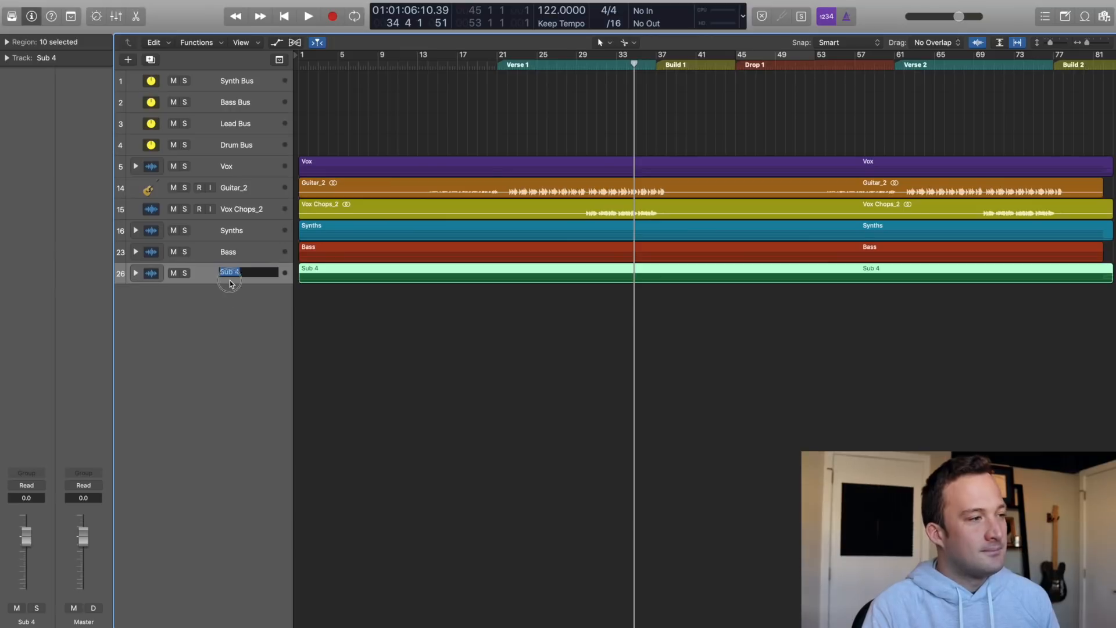
{"action": "type", "text": "Drums & FX"}
{"action": "key", "text": "Return"}
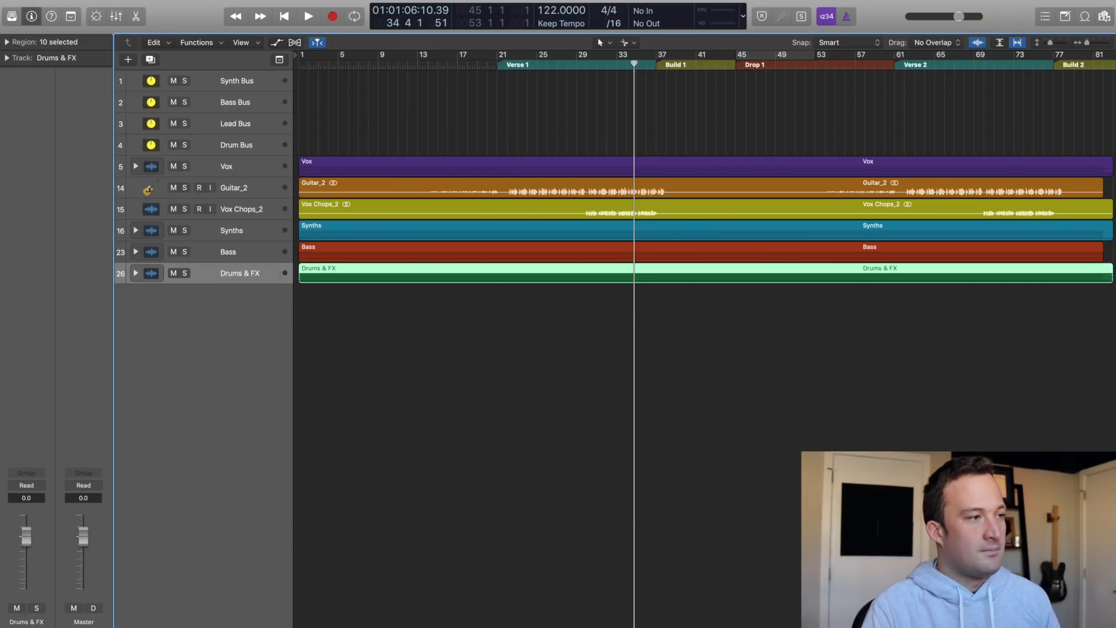
- Expand the Drums & FX stack, enlarge the track height and move Snare_2 directly below Kick_2
{"action": "left_click", "coordinate": [136, 273]}
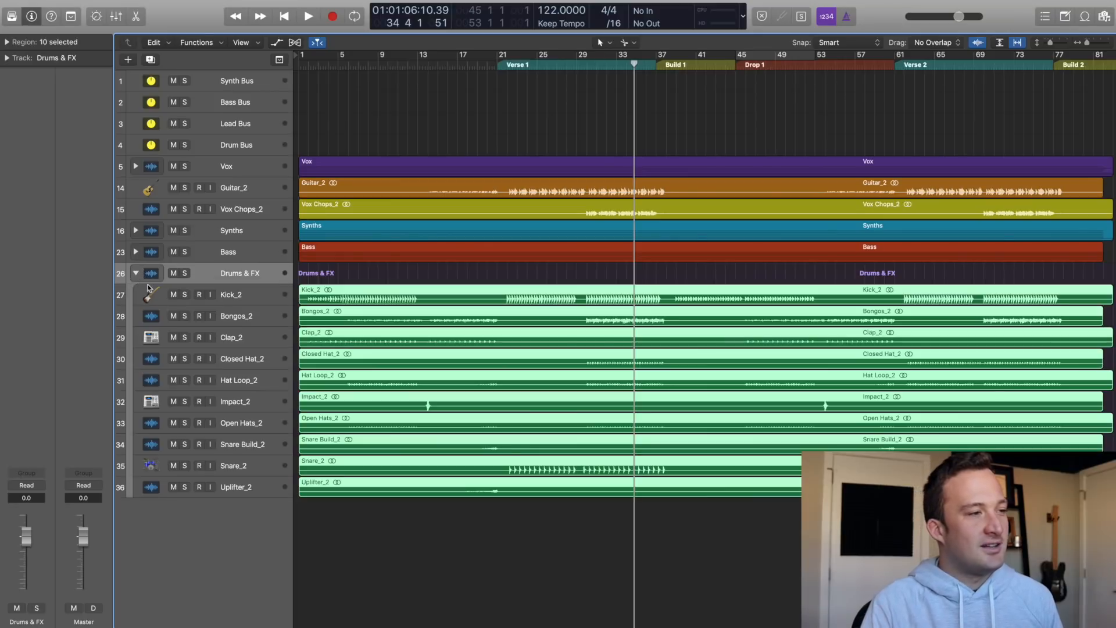
{"action": "left_click", "coordinate": [246, 300]}
{"action": "left_click_drag", "start_coordinate": [1050, 44], "coordinate": [1055, 43]}
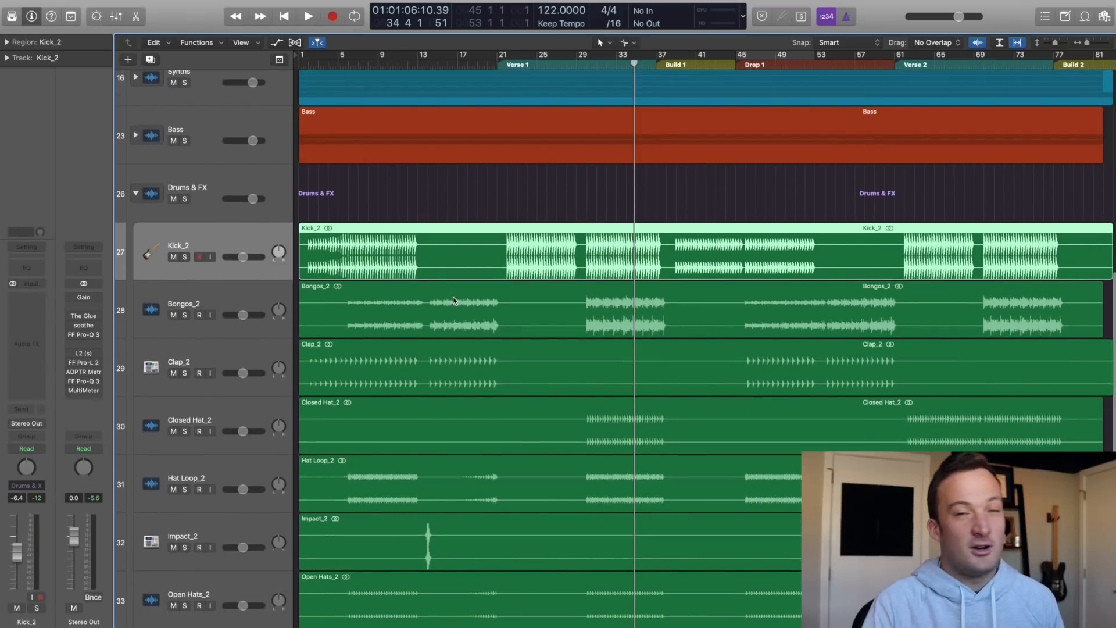
{"action": "scroll", "coordinate": [453, 300], "scroll_direction": "down", "scroll_amount": 3}
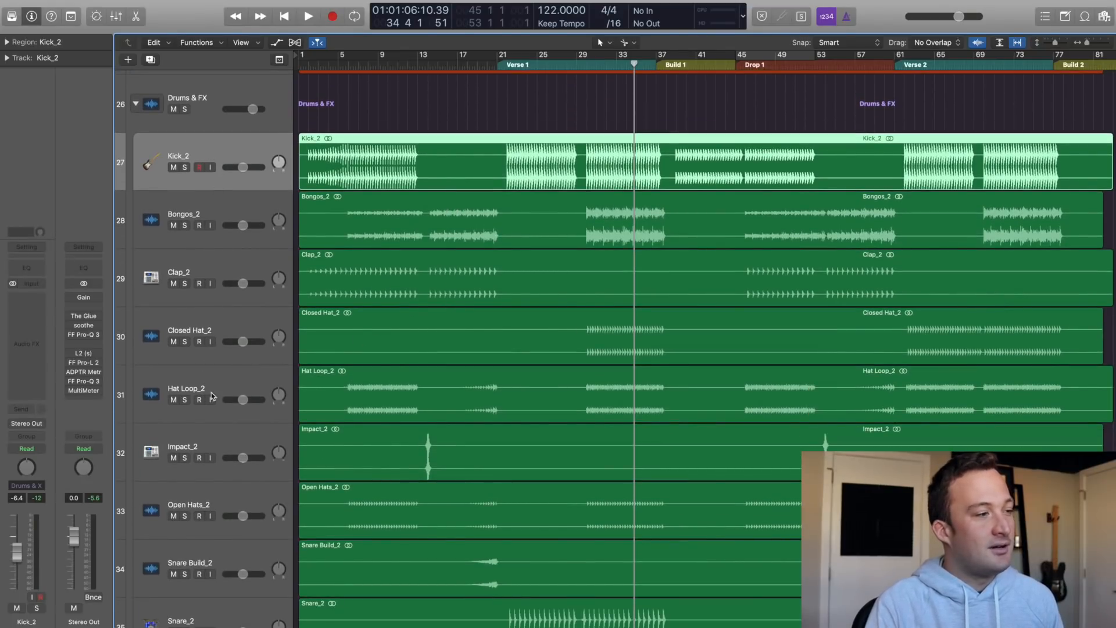
{"action": "scroll", "coordinate": [241, 384], "scroll_direction": "down", "scroll_amount": 2}
{"action": "left_click_drag", "start_coordinate": [181, 555], "coordinate": [239, 157]}
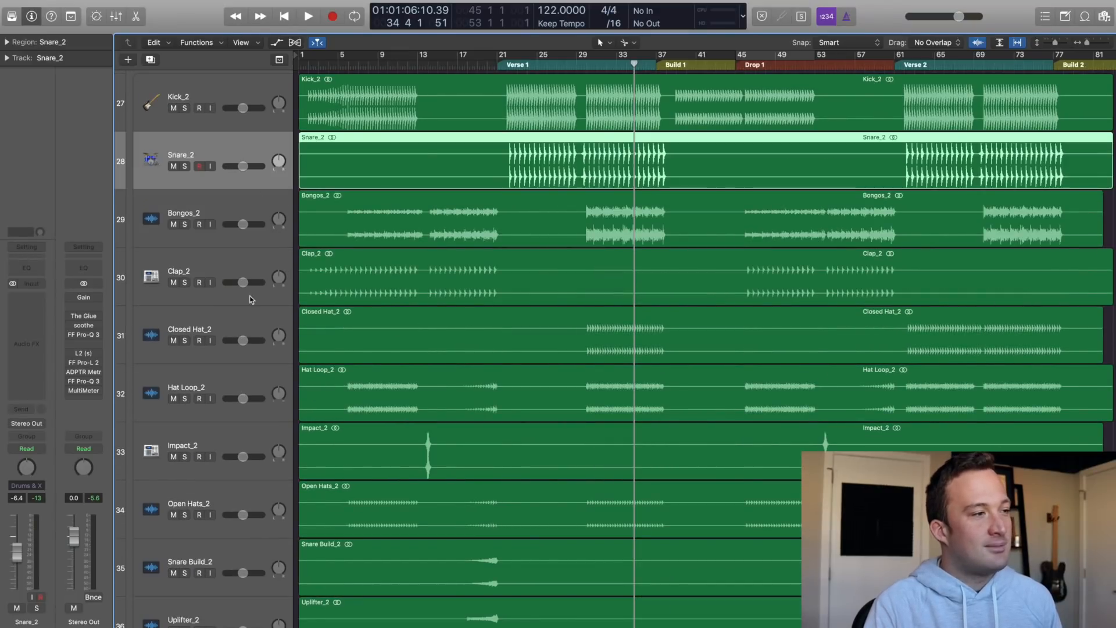
- Place Open Hats_2, Closed Hat_2 and Hat Loop_2 in that order directly below Bongos_2
{"action": "left_click", "coordinate": [202, 332]}
{"action": "left_click", "coordinate": [206, 380], "text": "shift"}
{"action": "left_click_drag", "start_coordinate": [211, 331], "coordinate": [232, 256]}
{"action": "left_click_drag", "start_coordinate": [232, 495], "coordinate": [215, 266]}
{"action": "left_click", "coordinate": [186, 328]}
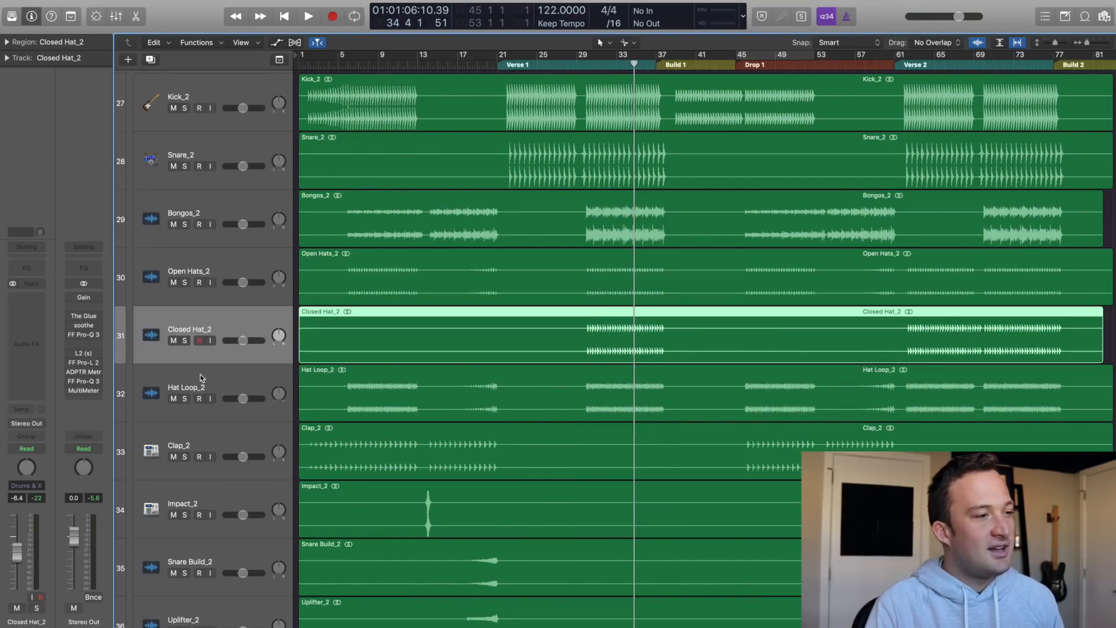
- Move Bongos_2 below Hat Loop_2 so that it sits directly above Clap_2
{"action": "left_click", "coordinate": [202, 380]}
{"action": "scroll", "coordinate": [386, 354], "scroll_direction": "down", "scroll_amount": 3}
{"action": "scroll", "coordinate": [386, 355], "scroll_direction": "up", "scroll_amount": 4}
{"action": "left_click_drag", "start_coordinate": [225, 235], "coordinate": [231, 439]}
{"action": "scroll", "coordinate": [441, 438], "scroll_direction": "down", "scroll_amount": 4}
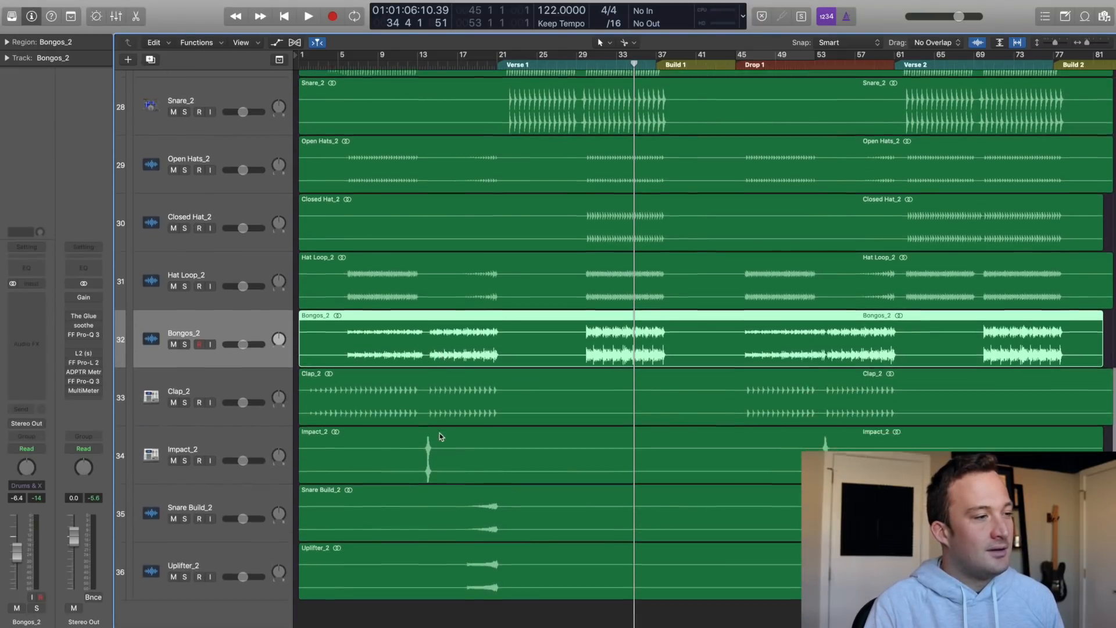
- Move Snare Build_2 above Impact_2 and collapse the Drums & FX stack
{"action": "left_click", "coordinate": [218, 382]}
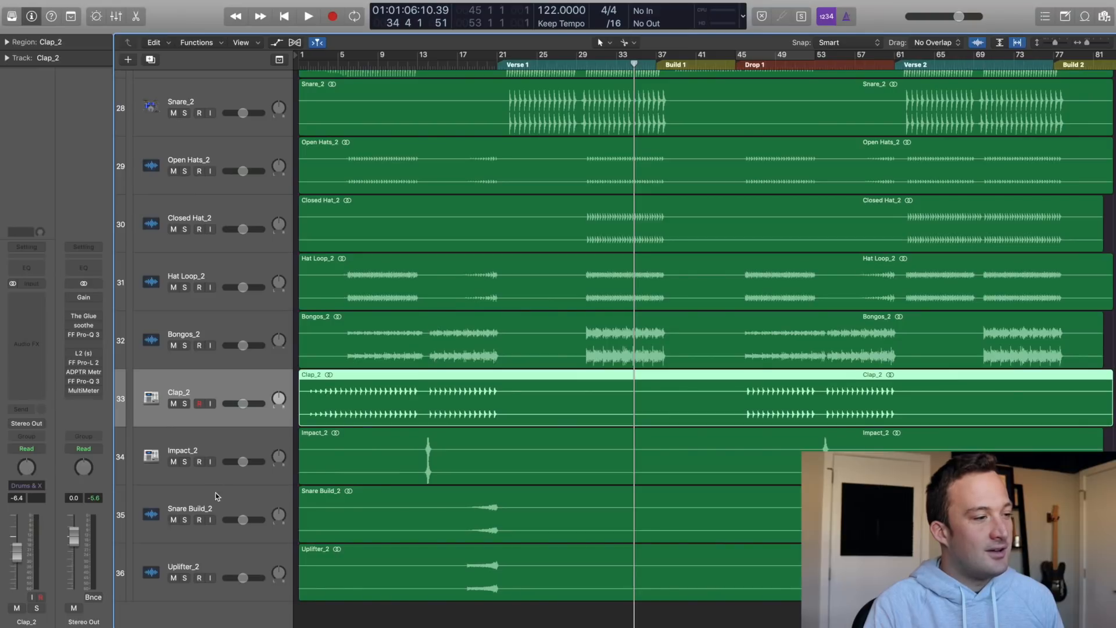
{"action": "left_click_drag", "start_coordinate": [226, 503], "coordinate": [220, 434]}
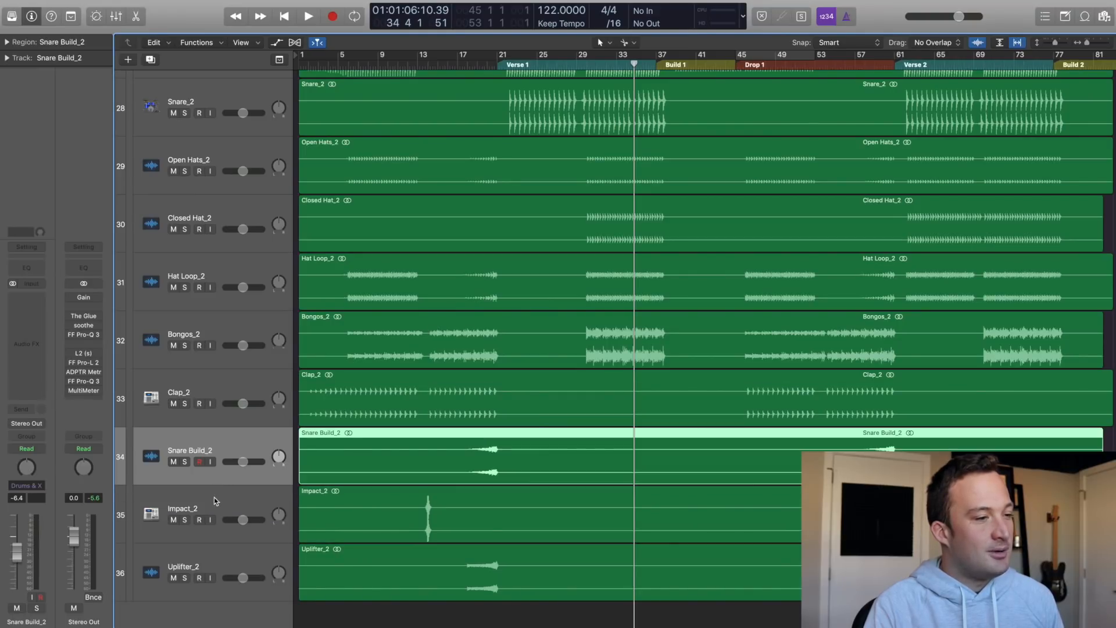
{"action": "left_click", "coordinate": [211, 504]}
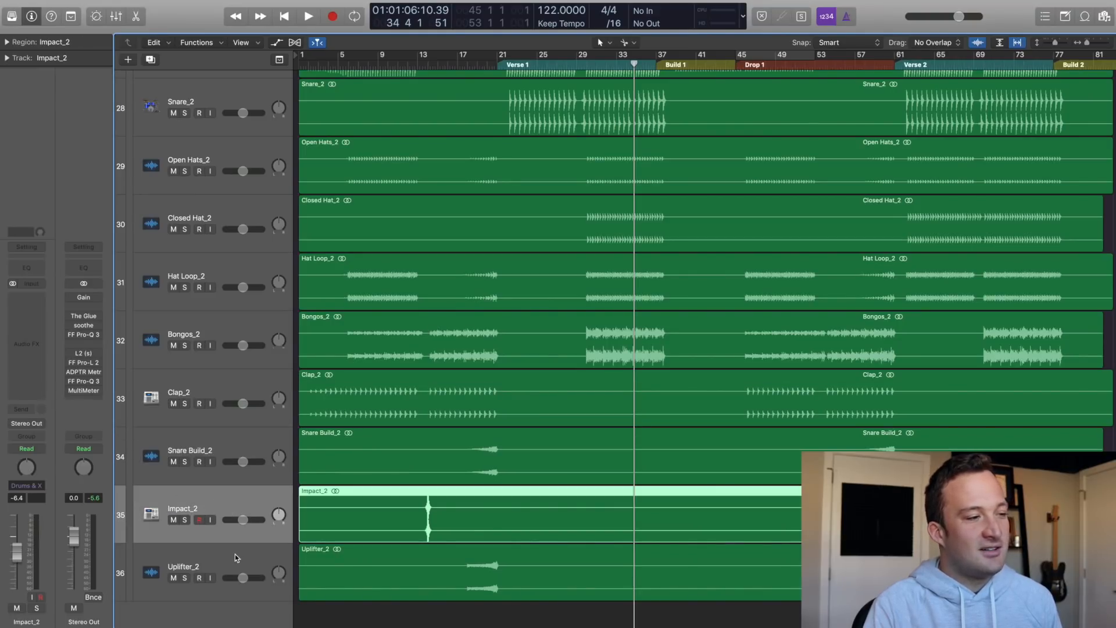
{"action": "scroll", "coordinate": [364, 465], "scroll_direction": "up", "scroll_amount": 5}
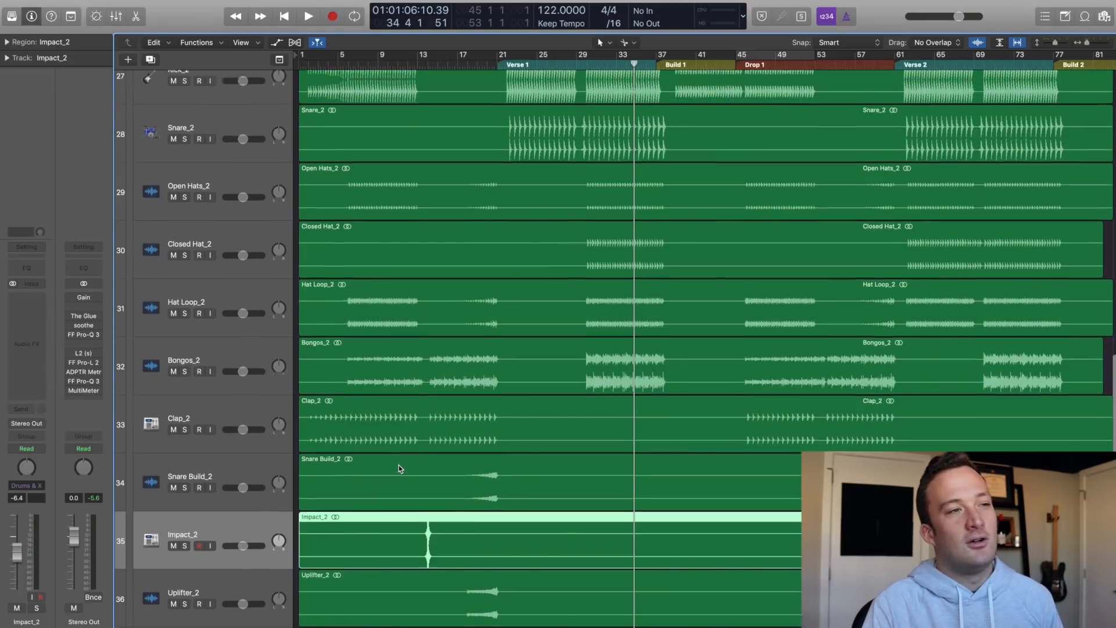
{"action": "left_click", "coordinate": [136, 131]}
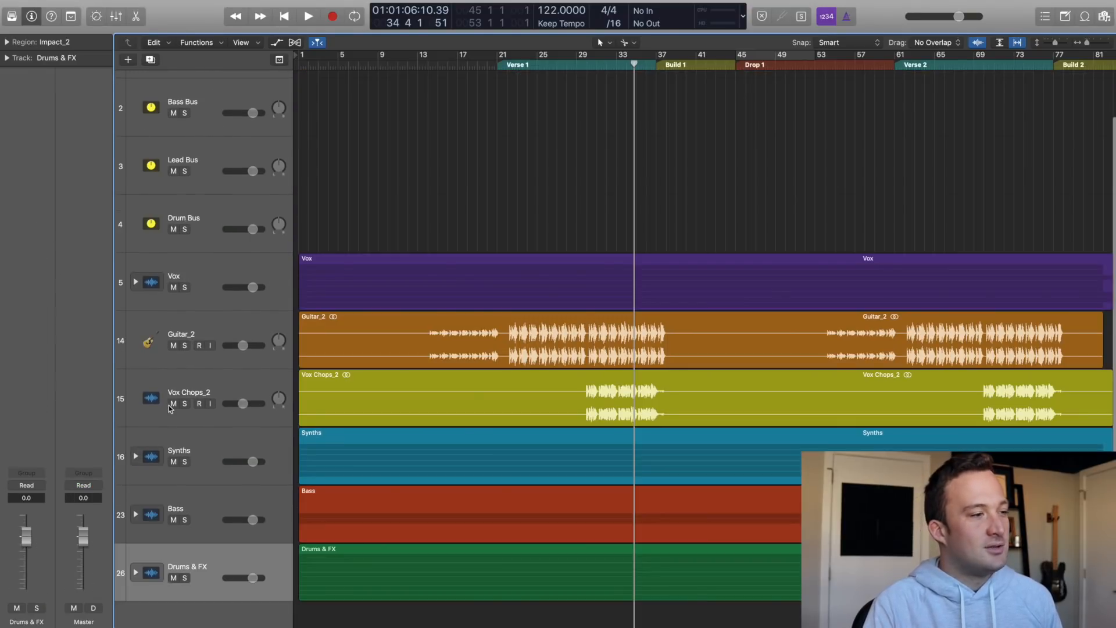
- Expand the Bass stack to check the order of its tracks, and collapse it again
{"action": "left_click", "coordinate": [136, 514]}
{"action": "scroll", "coordinate": [425, 361], "scroll_direction": "down", "scroll_amount": 4}
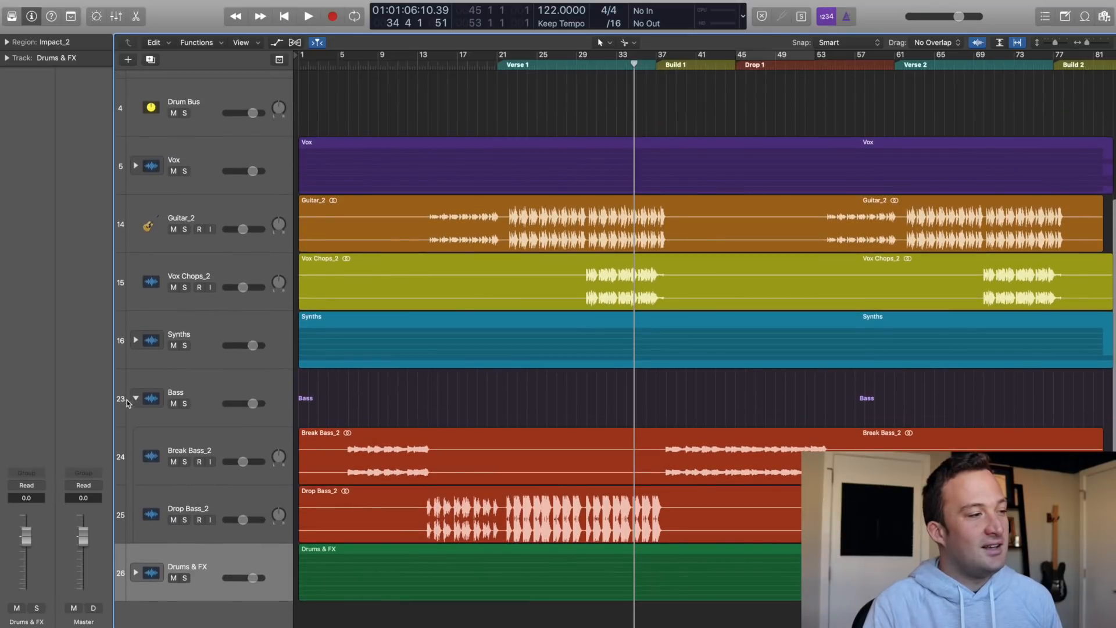
{"action": "left_click", "coordinate": [135, 397]}
- Expand the Synths stack and move Break Chords_2 above Arp_2 to the first position in the stack
{"action": "left_click", "coordinate": [136, 456]}
{"action": "scroll", "coordinate": [442, 349], "scroll_direction": "down", "scroll_amount": 6}
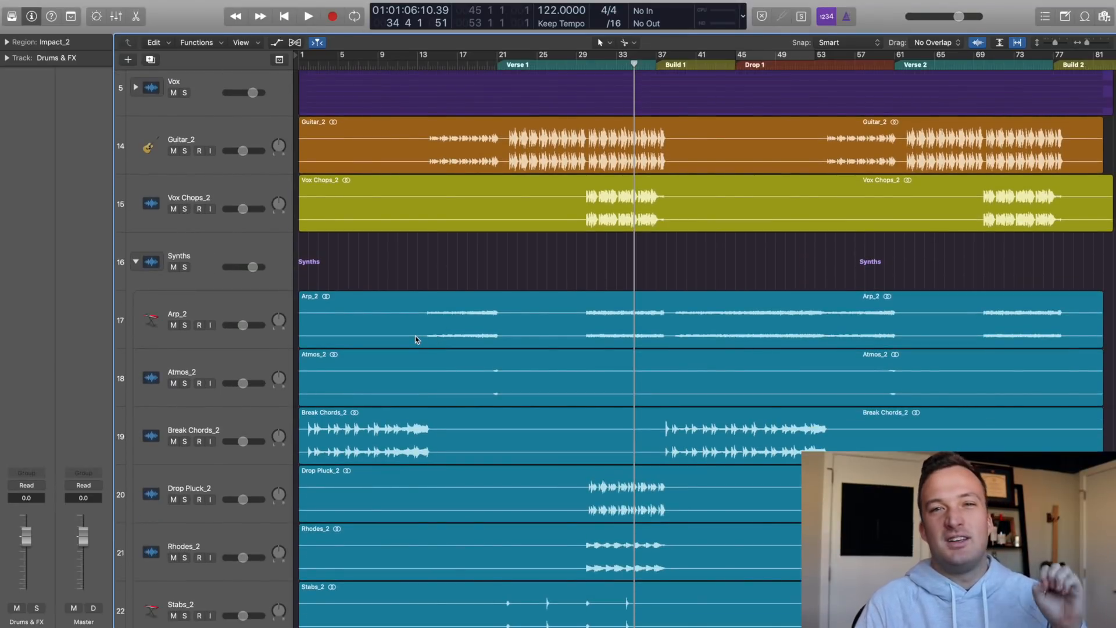
{"action": "scroll", "coordinate": [416, 339], "scroll_direction": "down", "scroll_amount": 2}
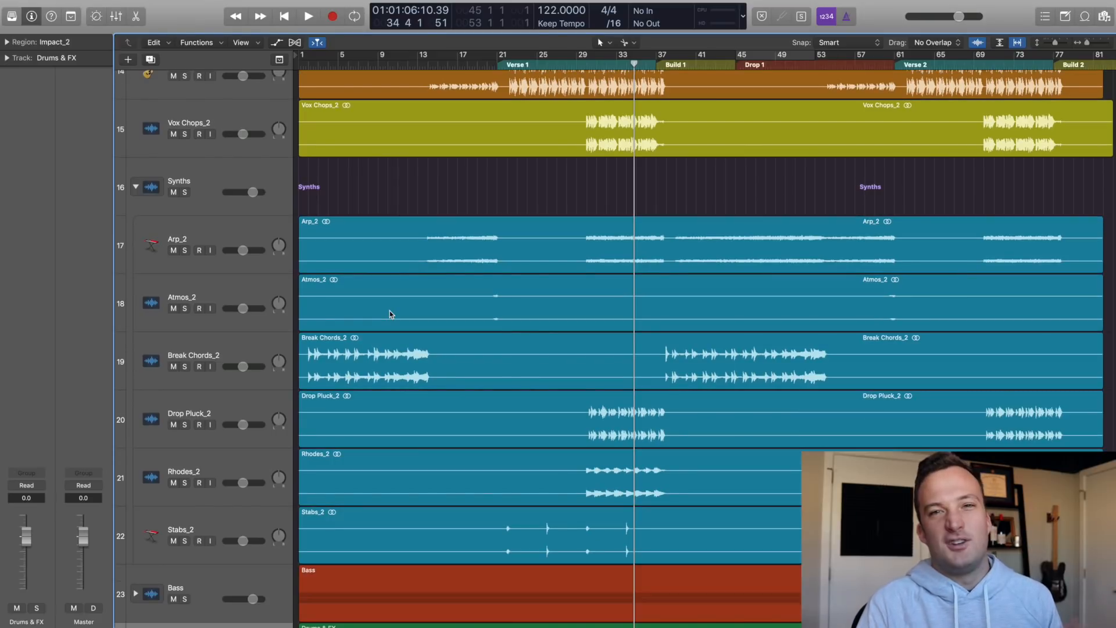
{"action": "left_click_drag", "start_coordinate": [183, 349], "coordinate": [226, 230]}
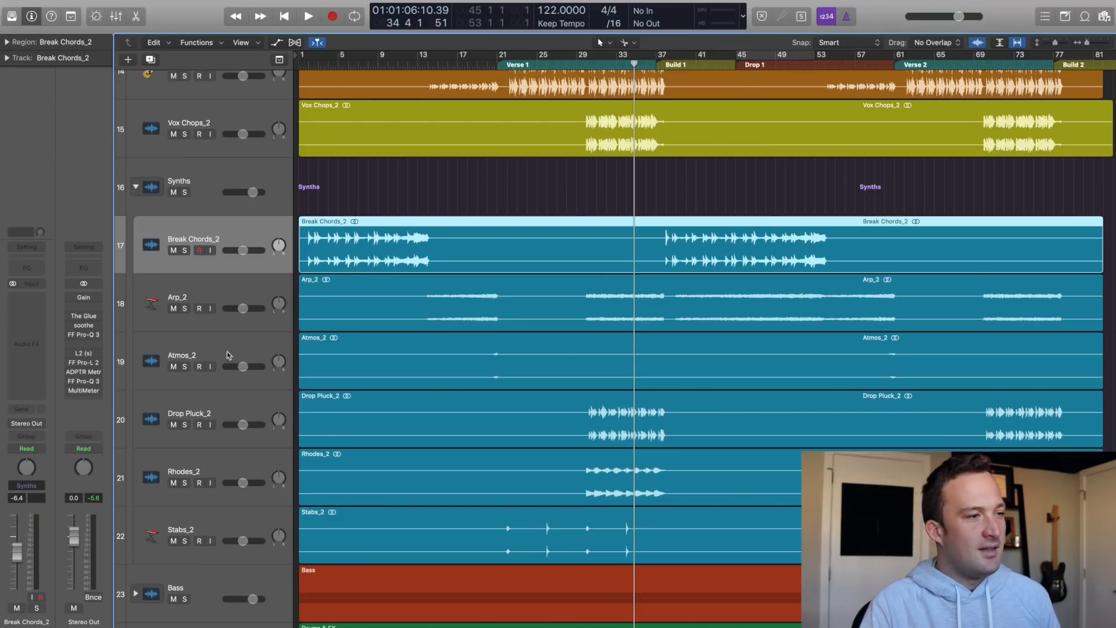
- Move Stabs_2 between Atmos_2 and Drop Pluck_2 in the Synths stack, and collapse the stack
{"action": "left_click", "coordinate": [201, 288]}
{"action": "left_click_drag", "start_coordinate": [203, 521], "coordinate": [208, 337]}
{"action": "left_click_drag", "start_coordinate": [205, 413], "coordinate": [234, 354]}
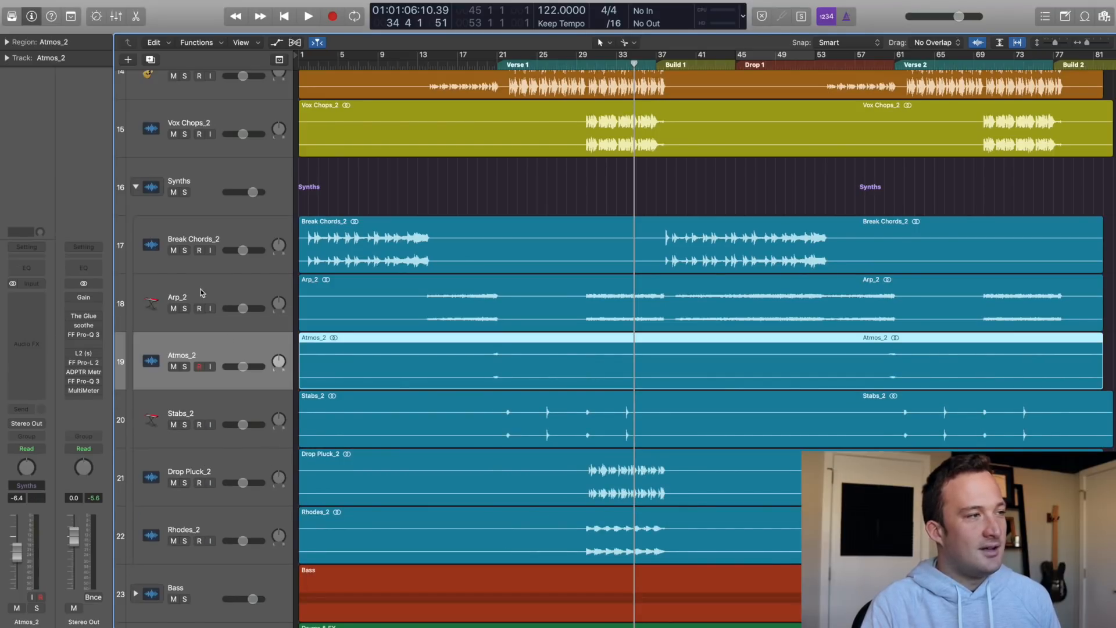
{"action": "left_click", "coordinate": [136, 188]}
- Expand the Vox stack and move Lead Vox_2 above BGV High_2 to the first position in the stack
{"action": "left_click", "coordinate": [136, 282]}
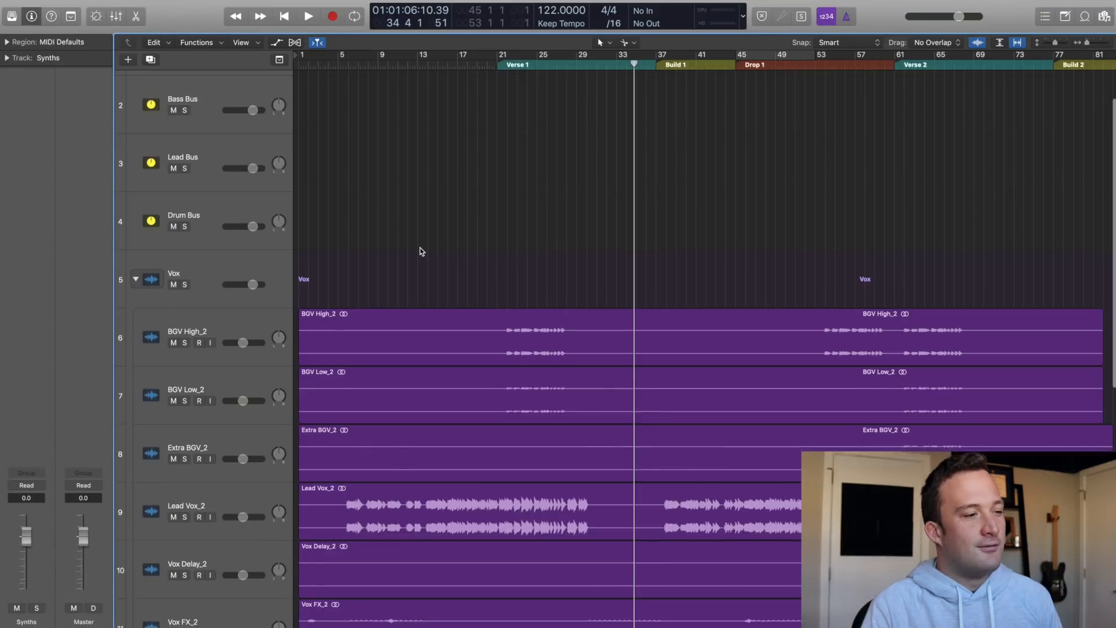
{"action": "scroll", "coordinate": [420, 251], "scroll_direction": "down", "scroll_amount": 5}
{"action": "left_click_drag", "start_coordinate": [259, 266], "coordinate": [243, 113]}
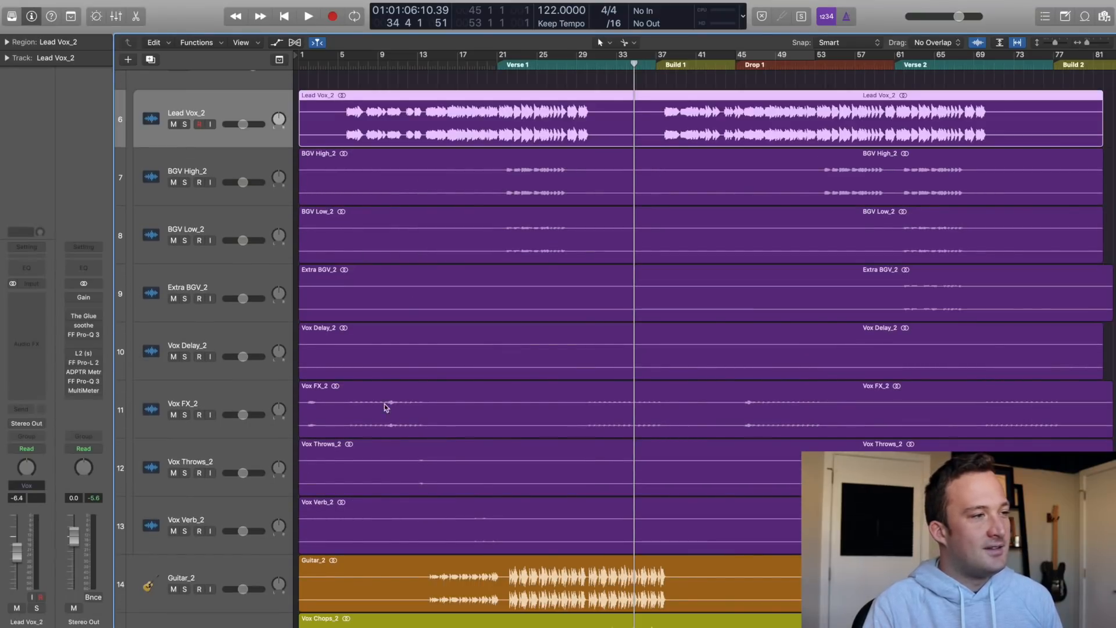
{"action": "scroll", "coordinate": [363, 381], "scroll_direction": "up", "scroll_amount": 1}
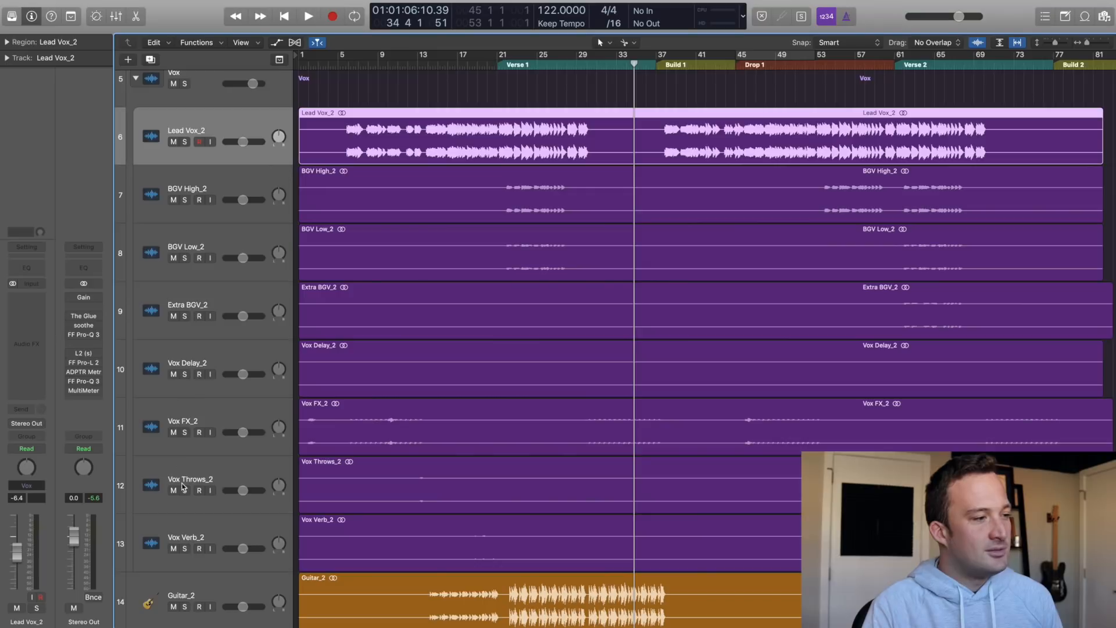
- Move Vox Verb_2 above Vox Delay_2, directly below Extra BGV_2, and collapse the Vox stack
{"action": "left_click", "coordinate": [216, 299]}
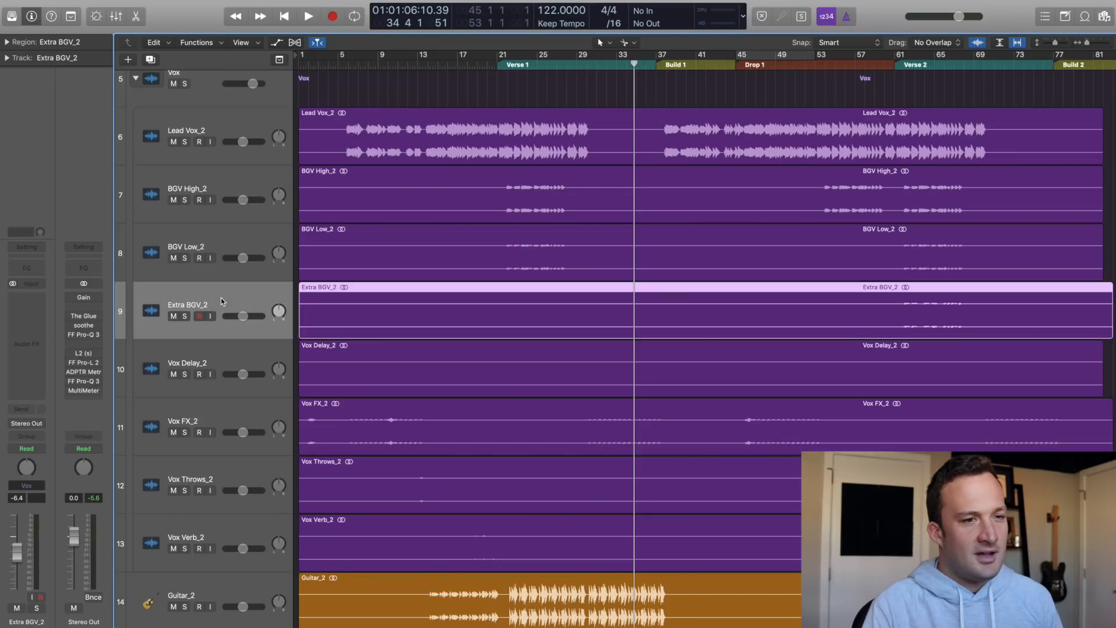
{"action": "left_click", "coordinate": [212, 354]}
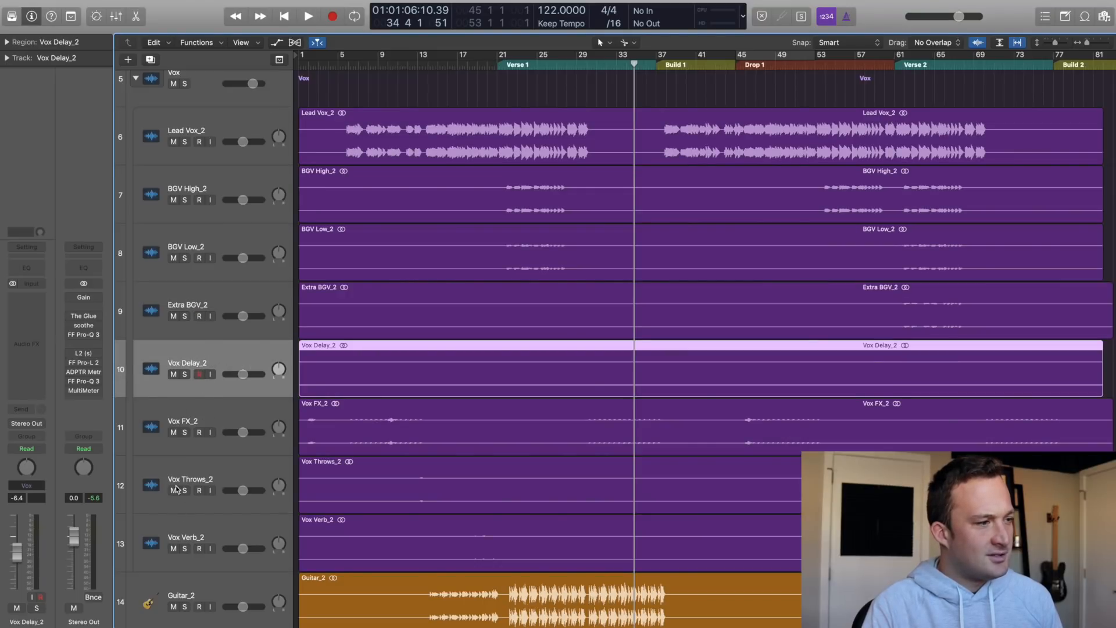
{"action": "left_click_drag", "start_coordinate": [182, 532], "coordinate": [204, 365]}
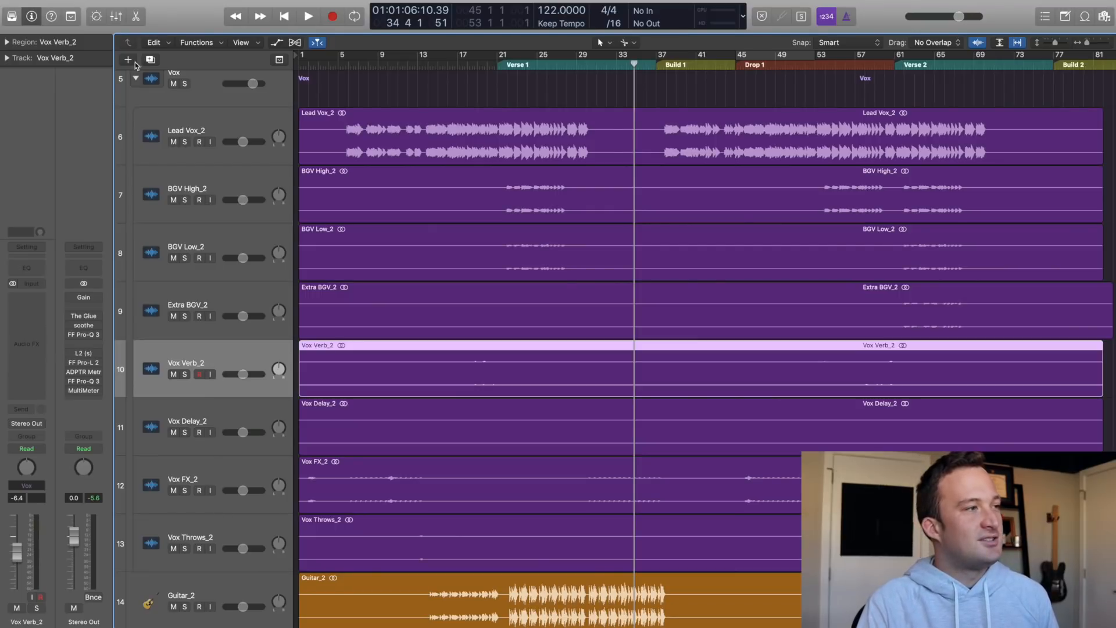
{"action": "left_click", "coordinate": [135, 77]}
- Reorder the stacks and tracks below Drum Bus as Synths, Guitar_2, Vox Chops_2, Bass, Drums & FX and Vox
{"action": "left_click_drag", "start_coordinate": [192, 440], "coordinate": [194, 256]}
{"action": "left_click_drag", "start_coordinate": [211, 514], "coordinate": [206, 340]}
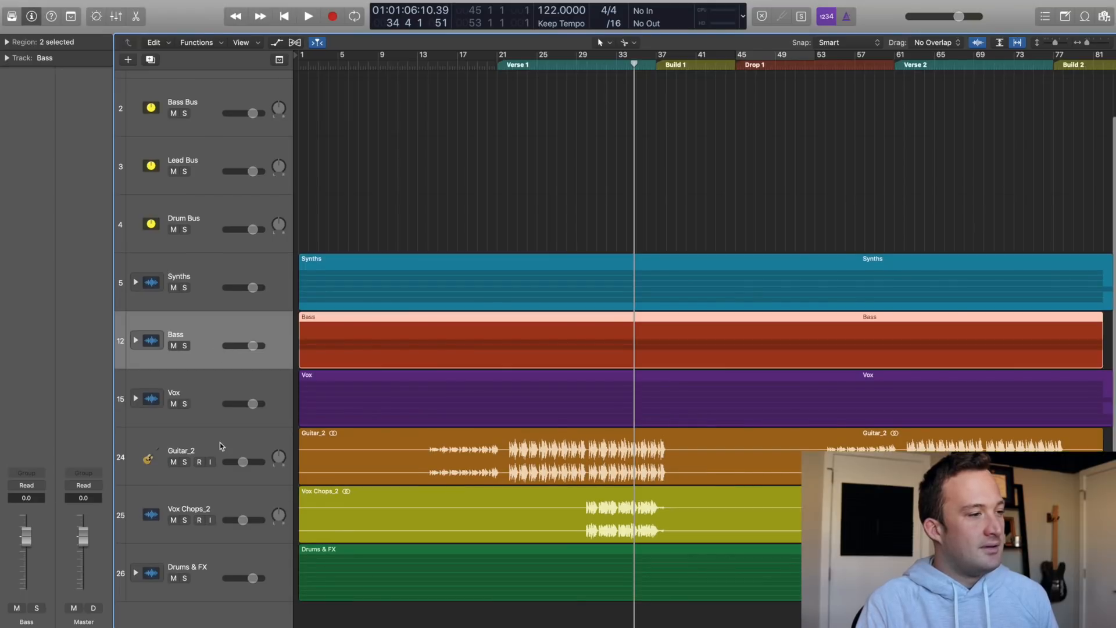
{"action": "left_click", "coordinate": [220, 447]}
{"action": "left_click_drag", "start_coordinate": [219, 448], "coordinate": [213, 337]}
{"action": "left_click_drag", "start_coordinate": [202, 509], "coordinate": [224, 414]}
{"action": "left_click_drag", "start_coordinate": [205, 562], "coordinate": [215, 493]}
{"action": "left_click", "coordinate": [511, 179]}
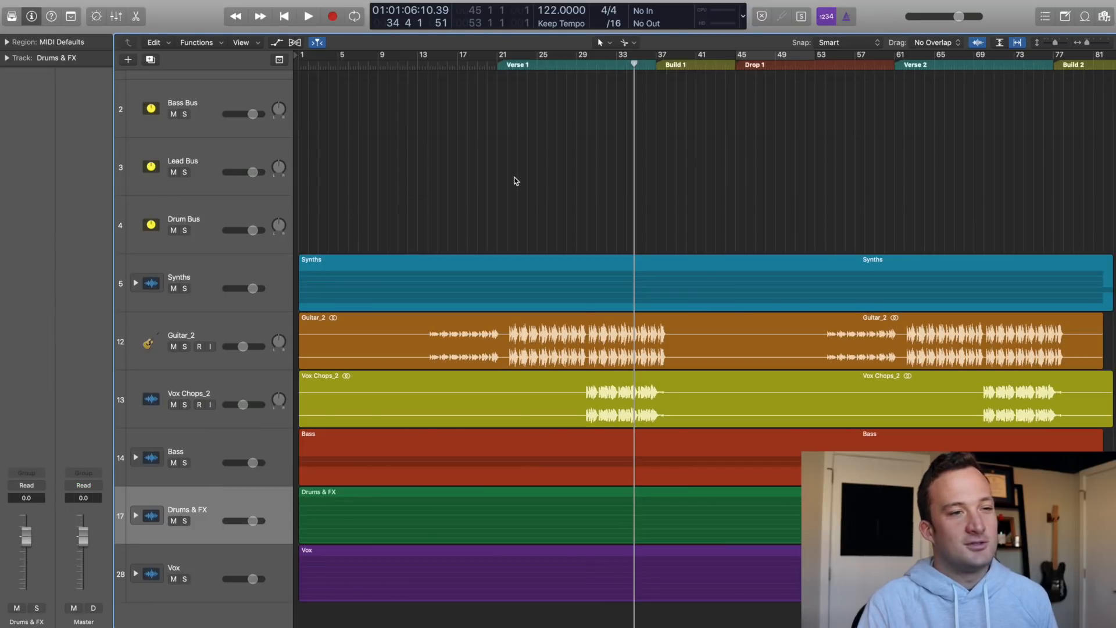